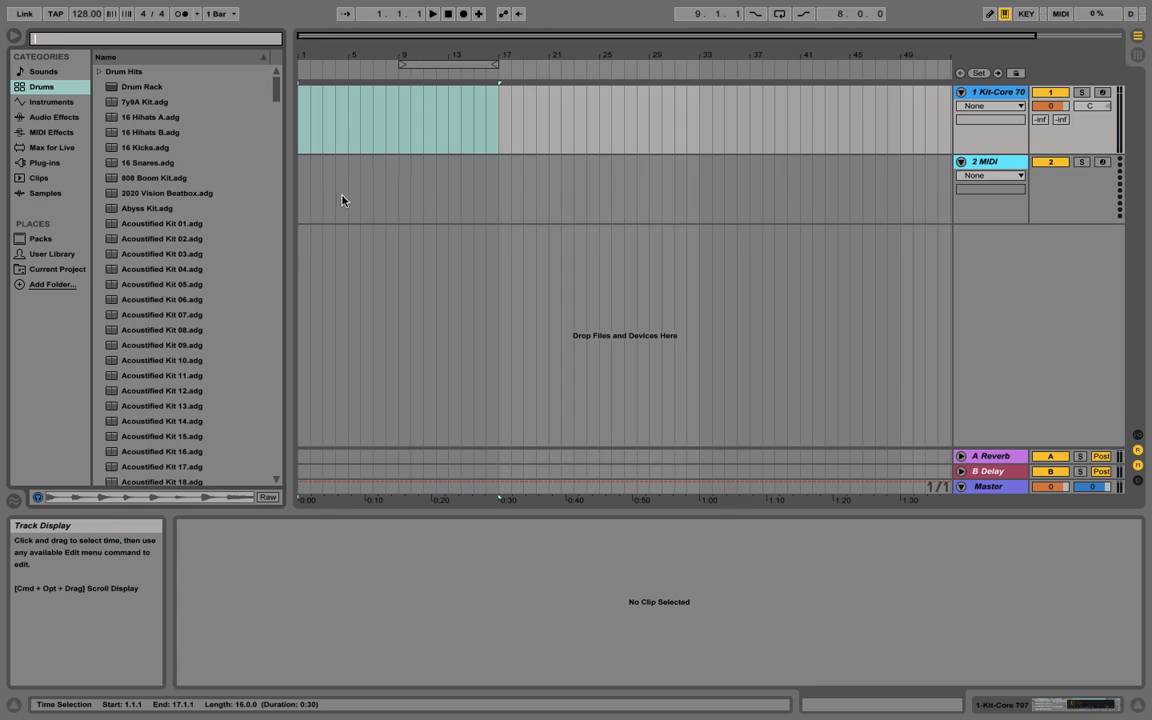
Insert an empty MIDI clip over bars 1 to 4 of the first track, and find and load the Kit-Core 707 drum kit there
{"action": "left_click_drag", "start_coordinate": [300, 103], "coordinate": [346, 116]}
{"action": "key", "text": "super+shift+m"}
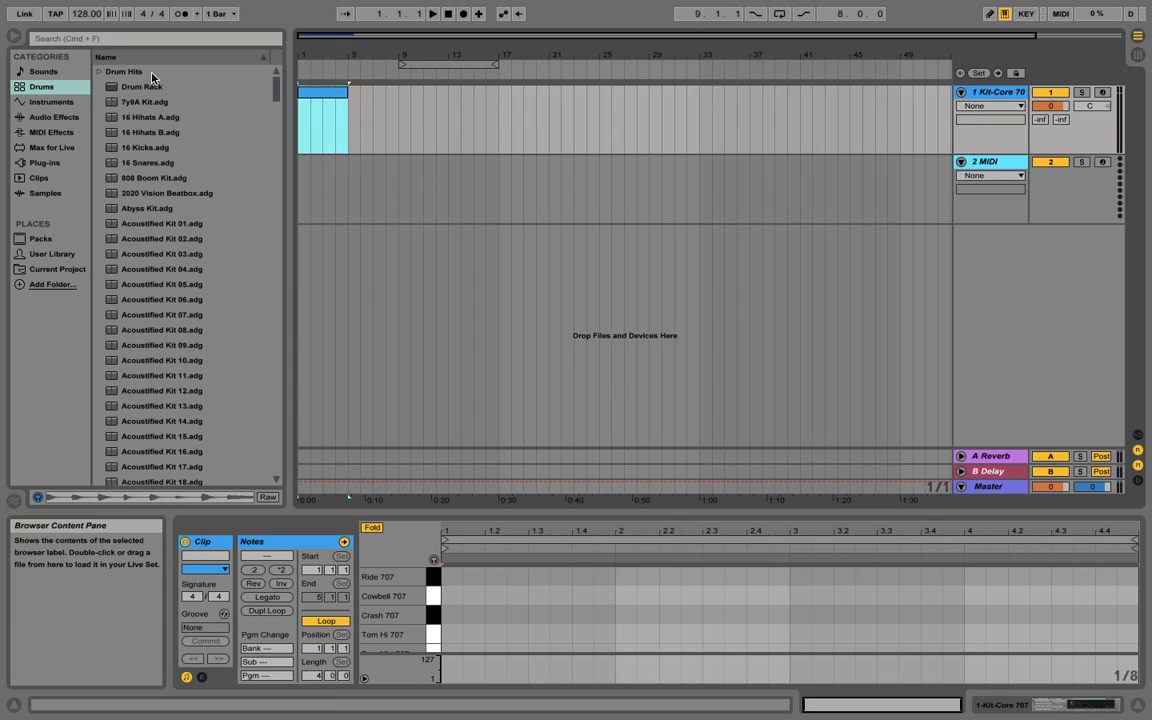
{"action": "left_click", "coordinate": [87, 39]}
{"action": "type", "text": "707"}
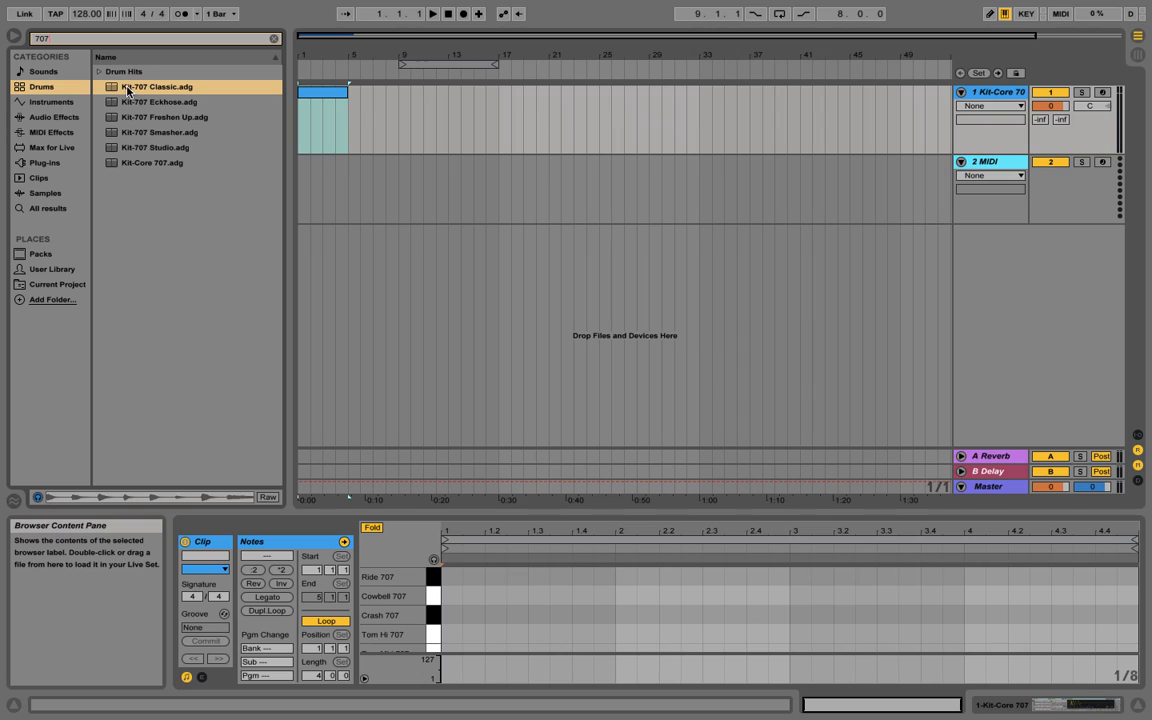
{"action": "left_click_drag", "start_coordinate": [113, 162], "coordinate": [315, 117]}
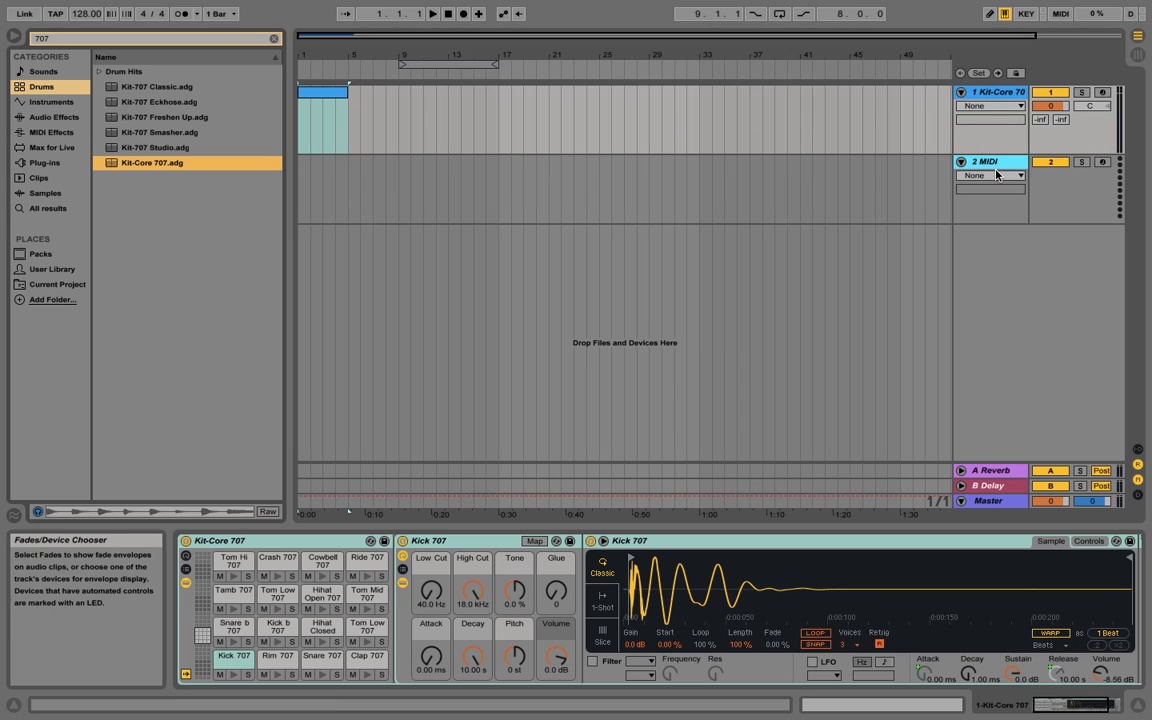
Rename the first track "Drum kit"
{"action": "right_click", "coordinate": [985, 94]}
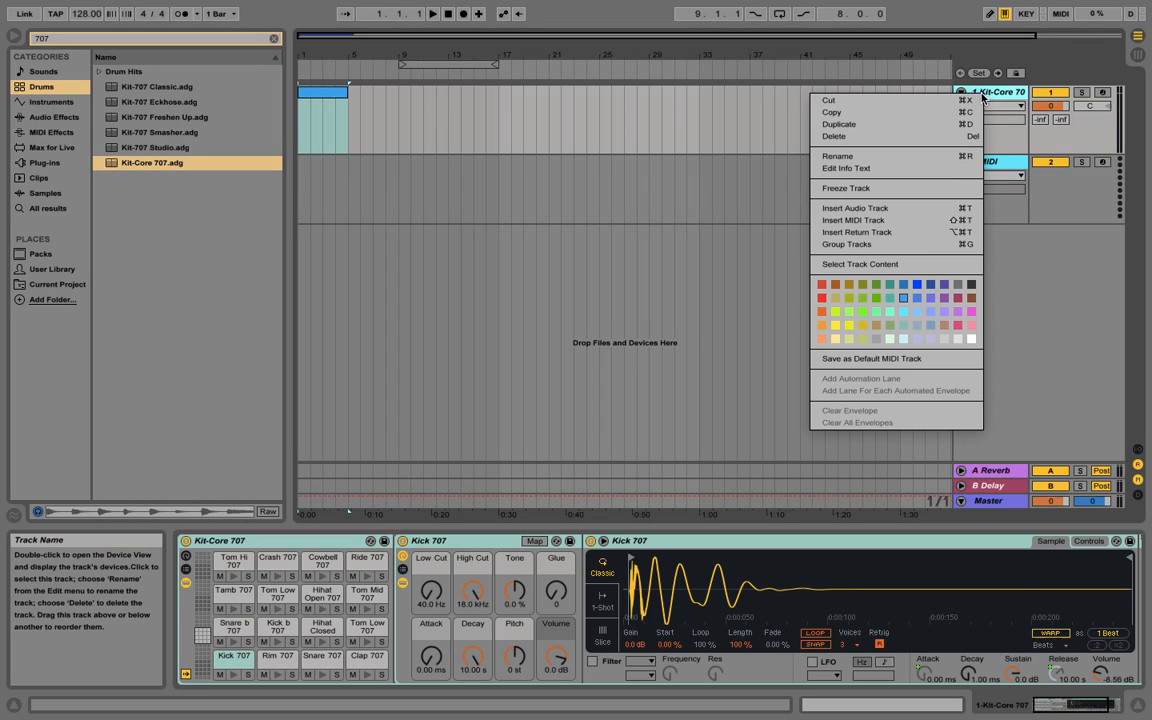
{"action": "left_click", "coordinate": [860, 152]}
{"action": "key", "text": "BackSpace"}
{"action": "type", "text": "Drum ki"}
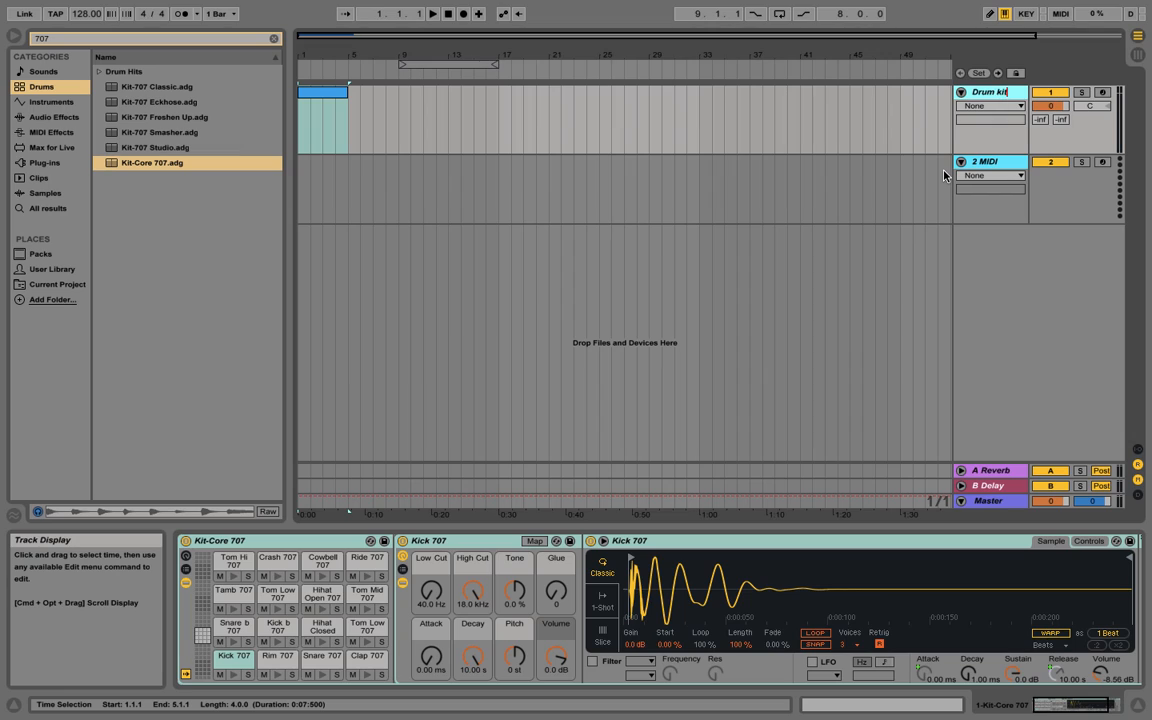
{"action": "type", "text": "t"}
{"action": "key", "text": "Return"}
Rename the second MIDI track "Bass"
{"action": "right_click", "coordinate": [975, 163]}
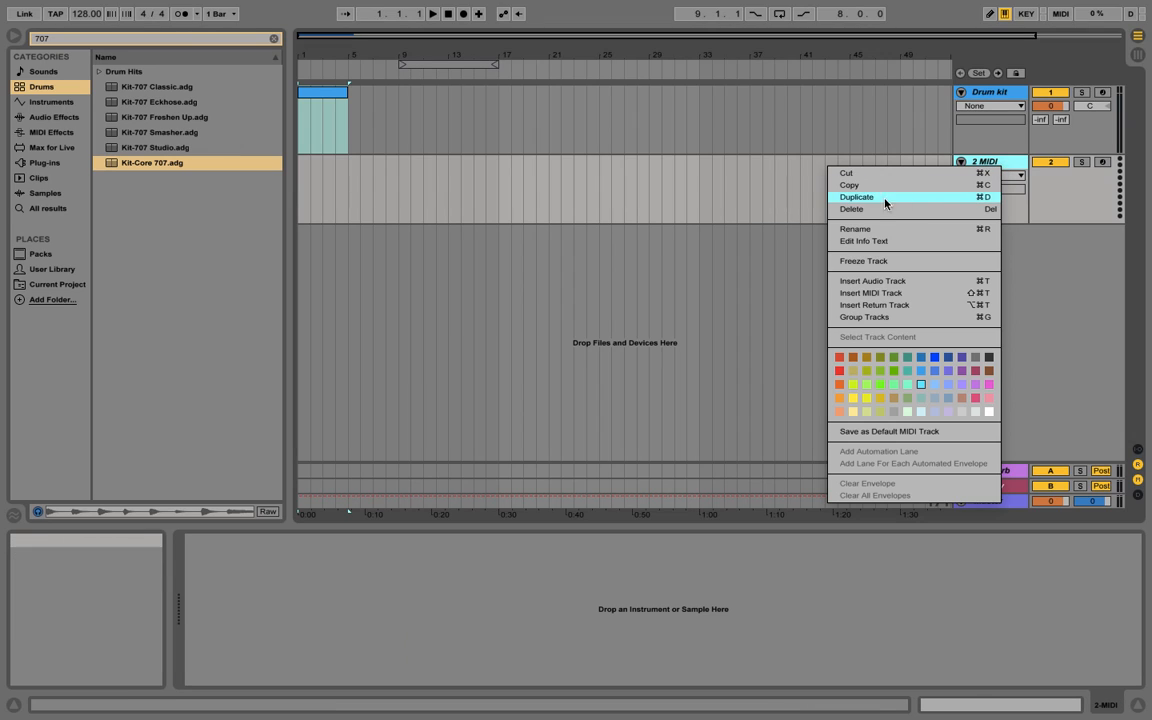
{"action": "left_click", "coordinate": [851, 229]}
{"action": "type", "text": "Bass"}
{"action": "key", "text": "Return"}
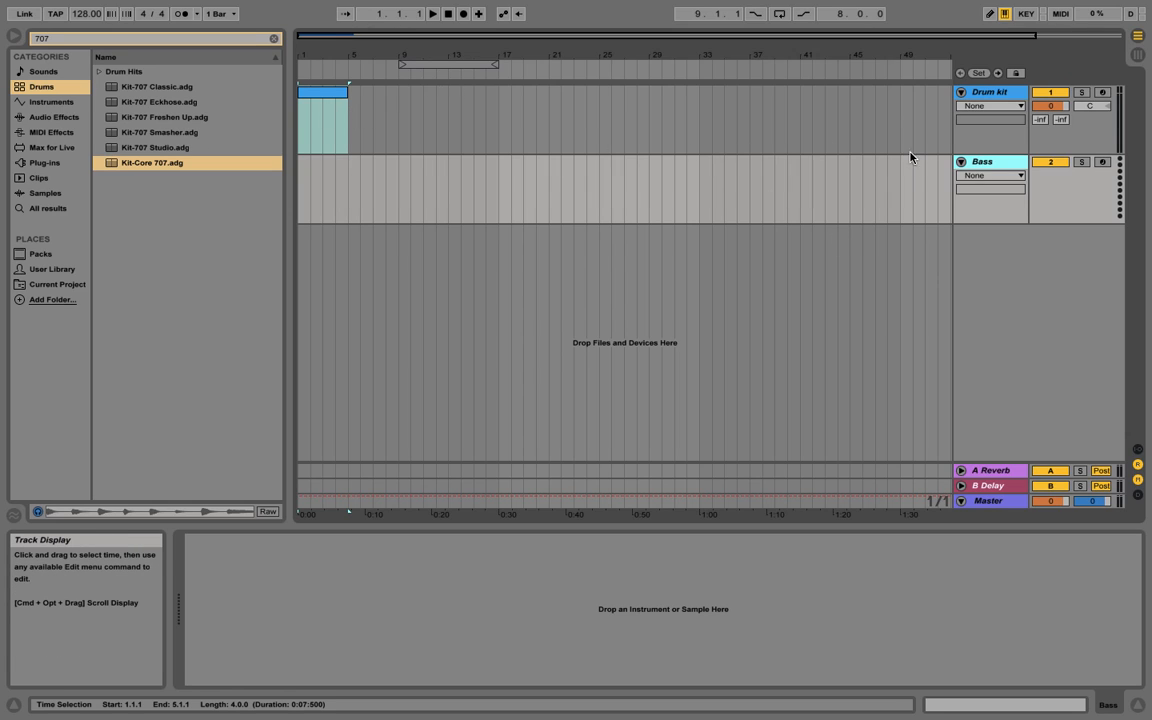
Collapse the Drum kit and Bass tracks and expand them again
{"action": "left_click", "coordinate": [961, 161]}
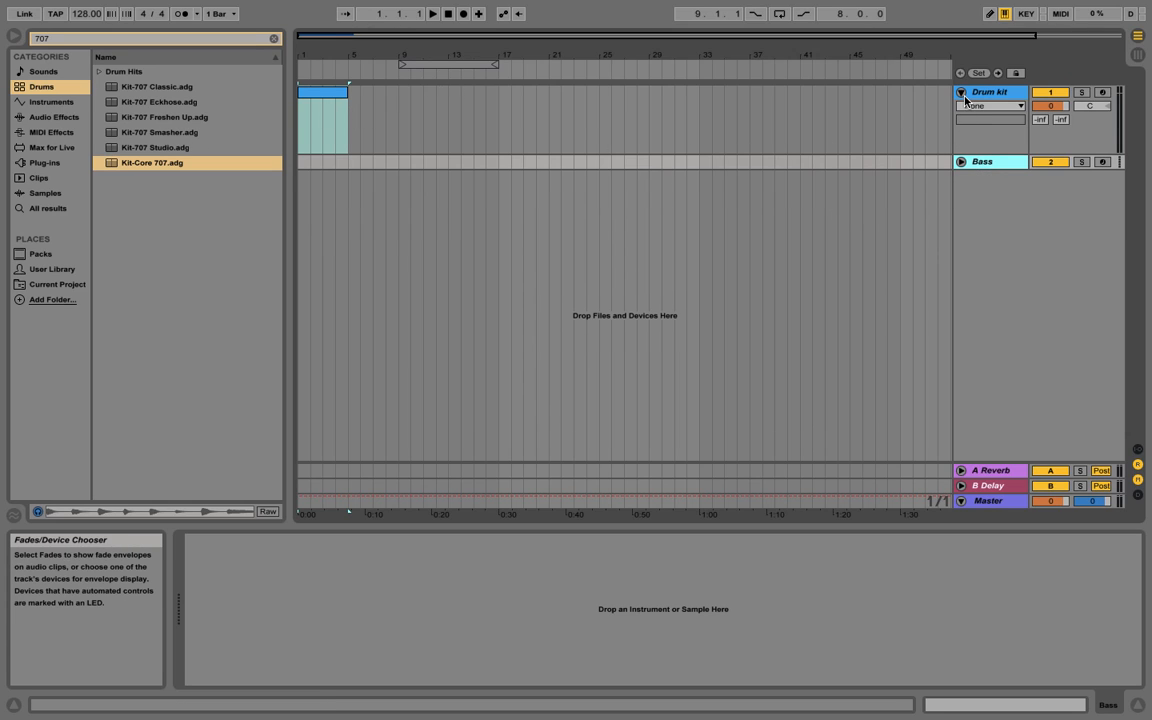
{"action": "left_click", "coordinate": [961, 92]}
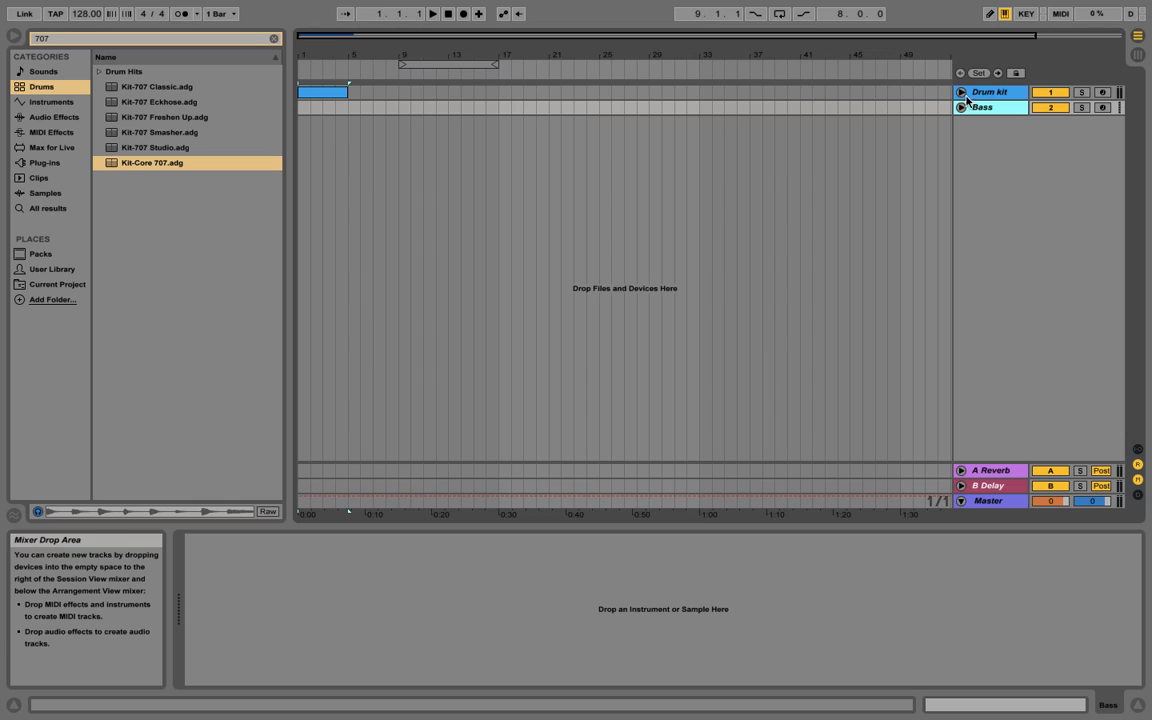
{"action": "left_click", "coordinate": [961, 92]}
{"action": "left_click", "coordinate": [961, 161]}
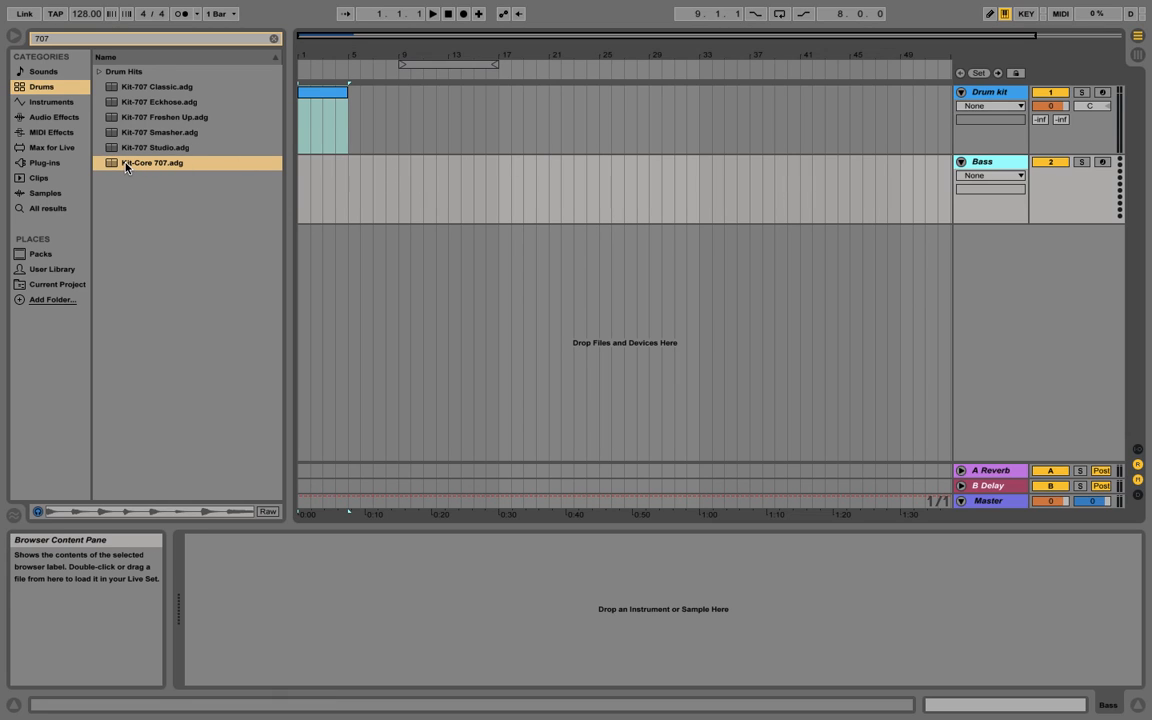
Load Kit-Core 707 onto the Drum kit track again and open its four-bar clip in an enlarged note editor
{"action": "left_click_drag", "start_coordinate": [127, 167], "coordinate": [316, 120]}
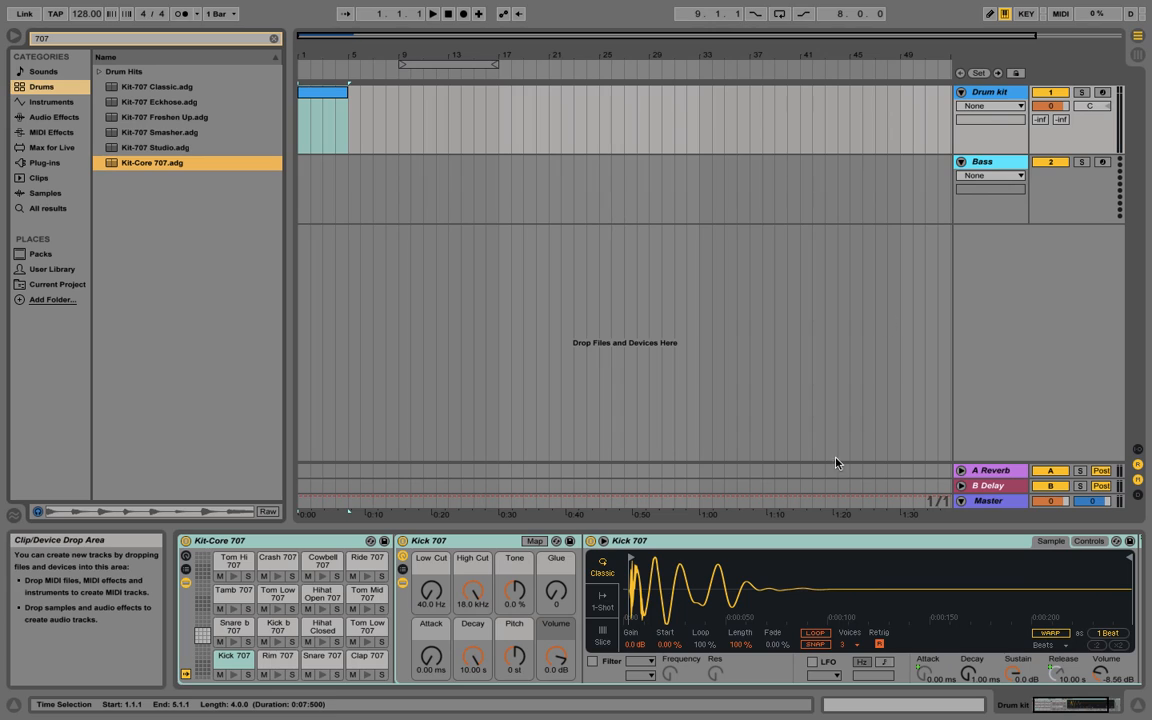
{"action": "double_click", "coordinate": [329, 95]}
{"action": "left_click_drag", "start_coordinate": [600, 512], "coordinate": [630, 193]}
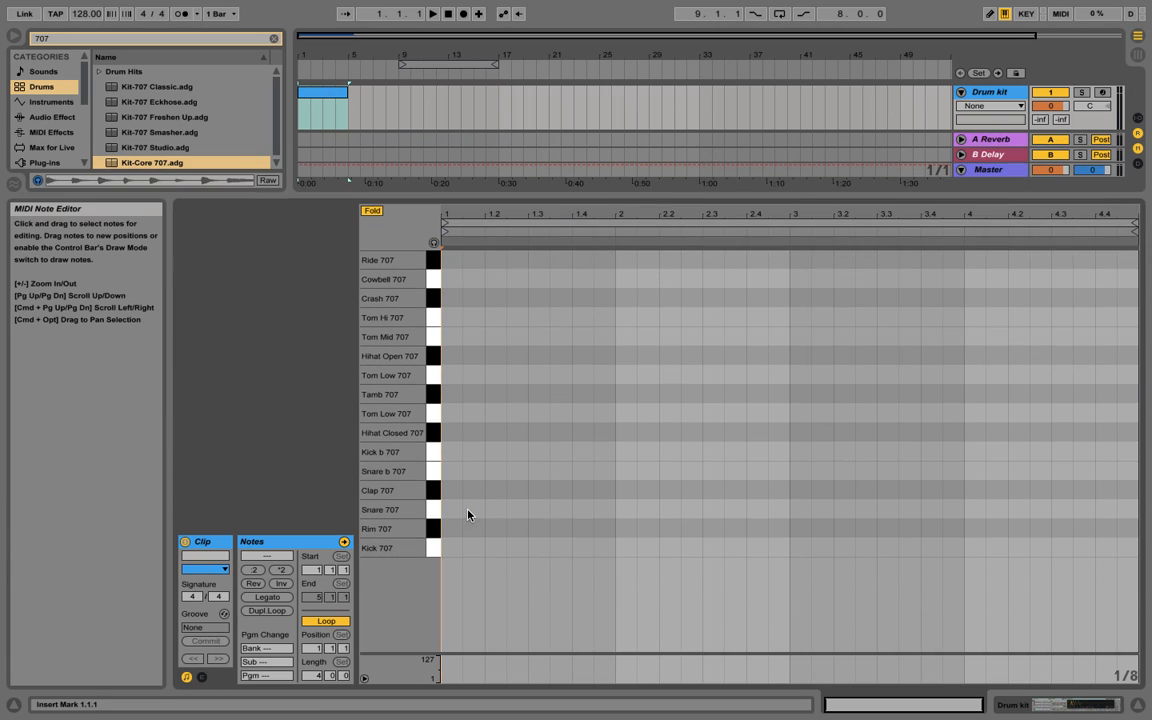
Place a Kick 707 note on each of the four beats of bar 1 and duplicate them through bar 4
{"action": "double_click", "coordinate": [452, 547]}
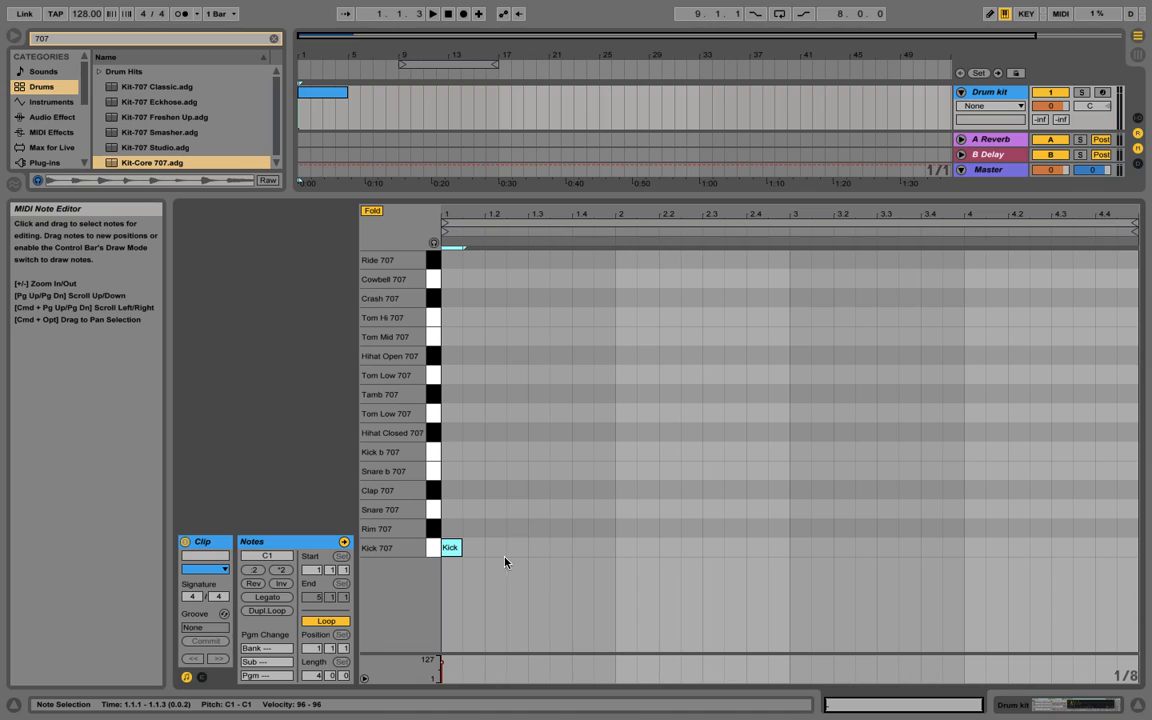
{"action": "double_click", "coordinate": [500, 550]}
{"action": "double_click", "coordinate": [538, 547]}
{"action": "double_click", "coordinate": [582, 547]}
{"action": "left_click_drag", "start_coordinate": [617, 550], "coordinate": [333, 548]}
{"action": "key", "text": "ctrl+d"}
{"action": "key", "text": "ctrl+d"}
{"action": "key", "text": "ctrl+d"}
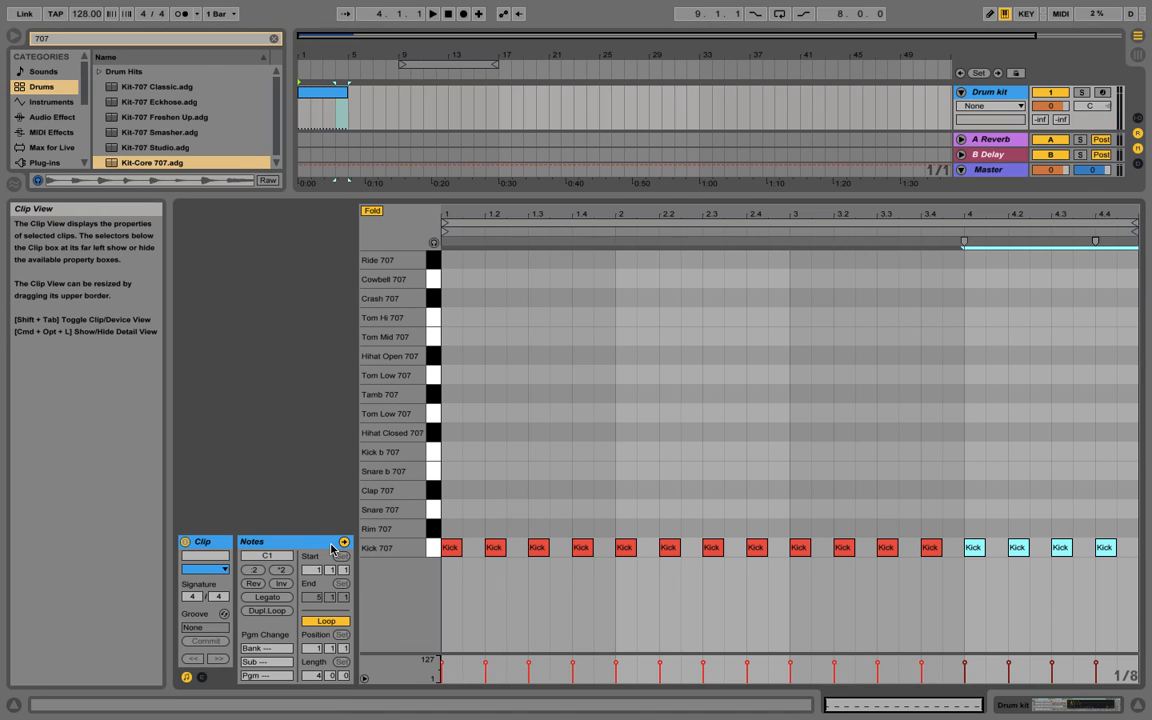
Add Snare 707 notes on beats 2 and 4 of bar 1 and duplicate them across the remaining three bars
{"action": "double_click", "coordinate": [493, 509]}
{"action": "double_click", "coordinate": [581, 509]}
{"action": "left_click_drag", "start_coordinate": [600, 516], "coordinate": [313, 507]}
{"action": "key", "text": "ctrl+d"}
{"action": "key", "text": "ctrl+d"}
{"action": "key", "text": "ctrl+d"}
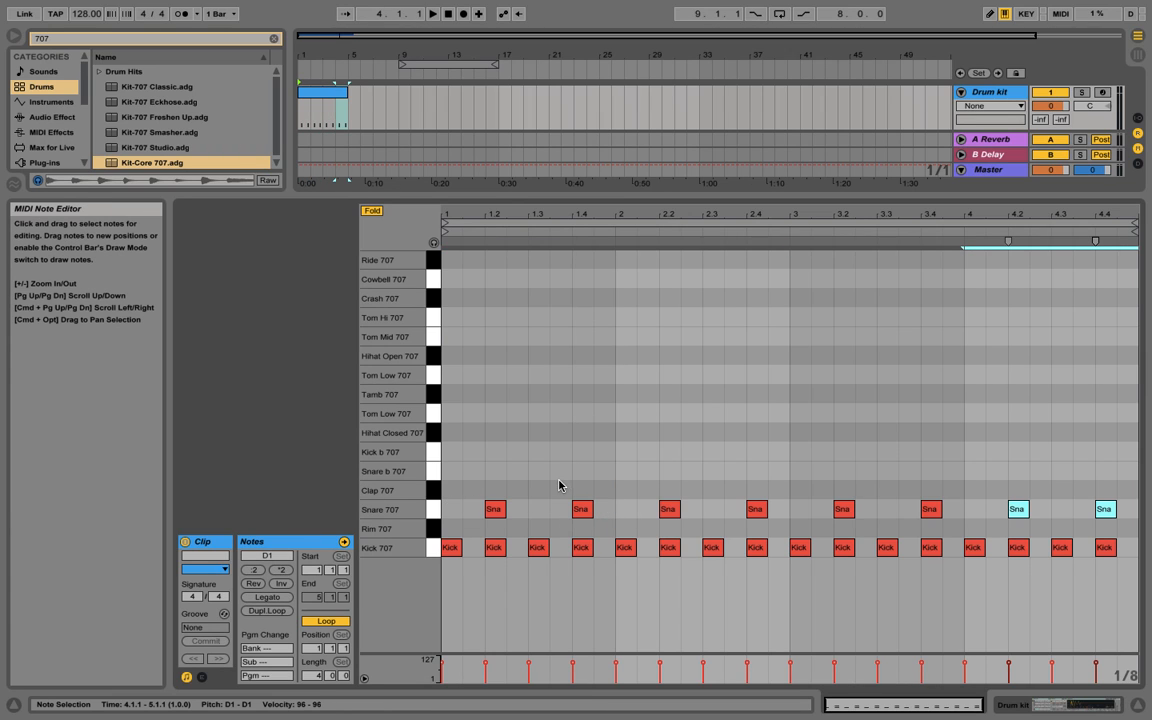
Add short 1/64 Hihat Closed 707 notes on the four offbeats of bar 1, at 1.1.3, 1.2.3, 1.3.3 and 1.4.3
{"action": "left_click_drag", "start_coordinate": [663, 216], "coordinate": [663, 272]}
{"action": "left_click_drag", "start_coordinate": [663, 216], "coordinate": [663, 255]}
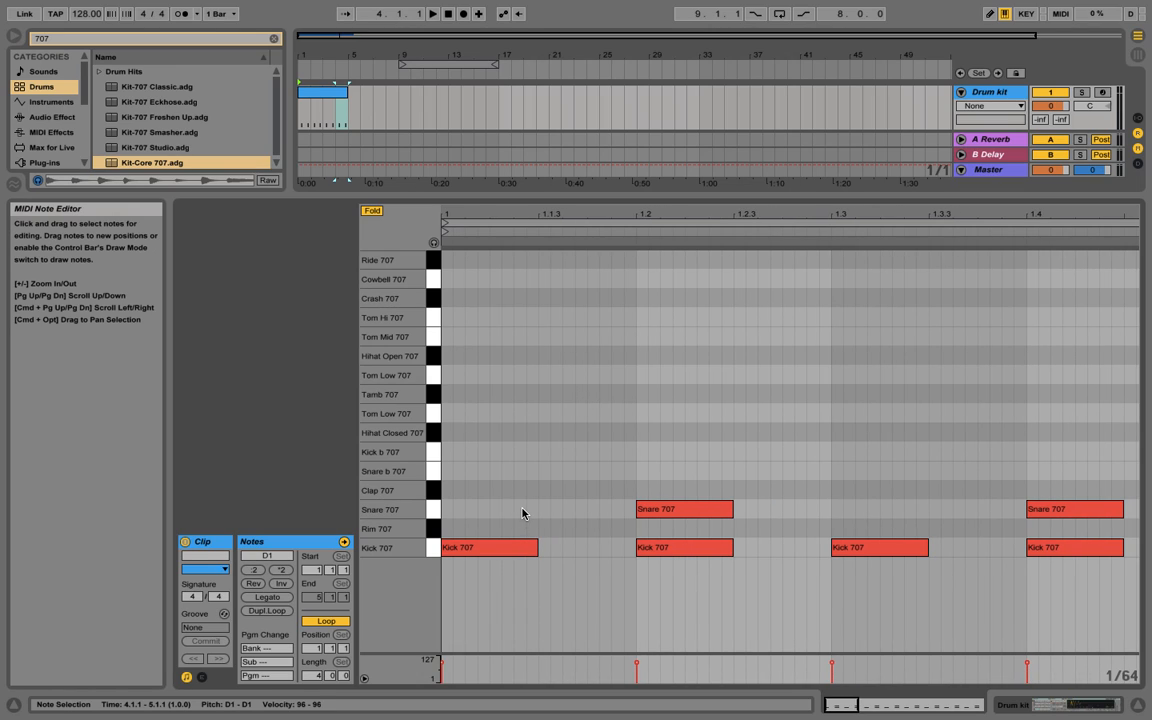
{"action": "double_click", "coordinate": [530, 433]}
{"action": "left_click_drag", "start_coordinate": [545, 437], "coordinate": [544, 437]}
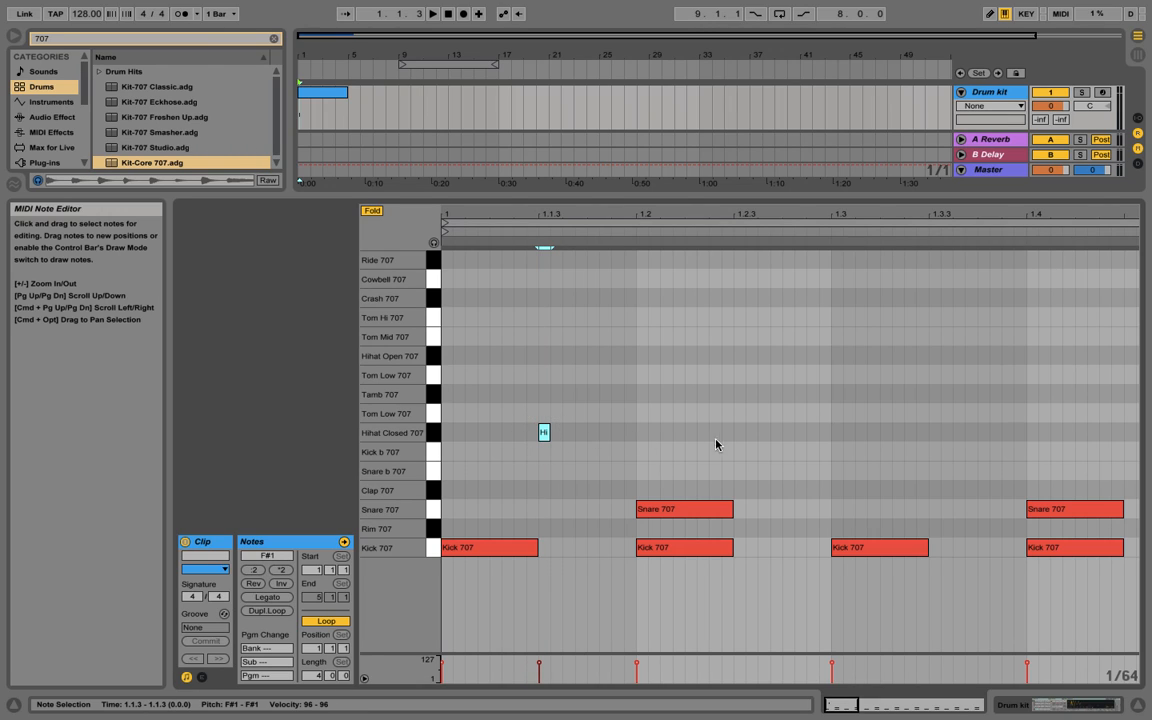
{"action": "double_click", "coordinate": [740, 432]}
{"action": "left_click", "coordinate": [741, 433]}
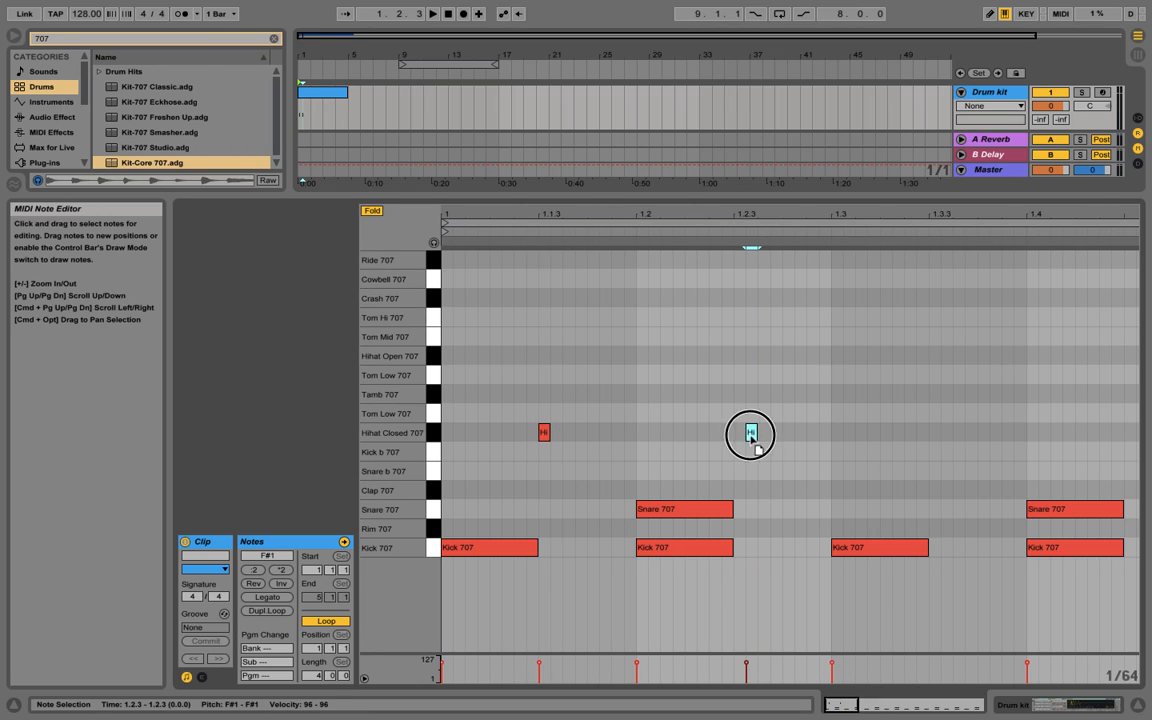
{"action": "double_click", "coordinate": [933, 432]}
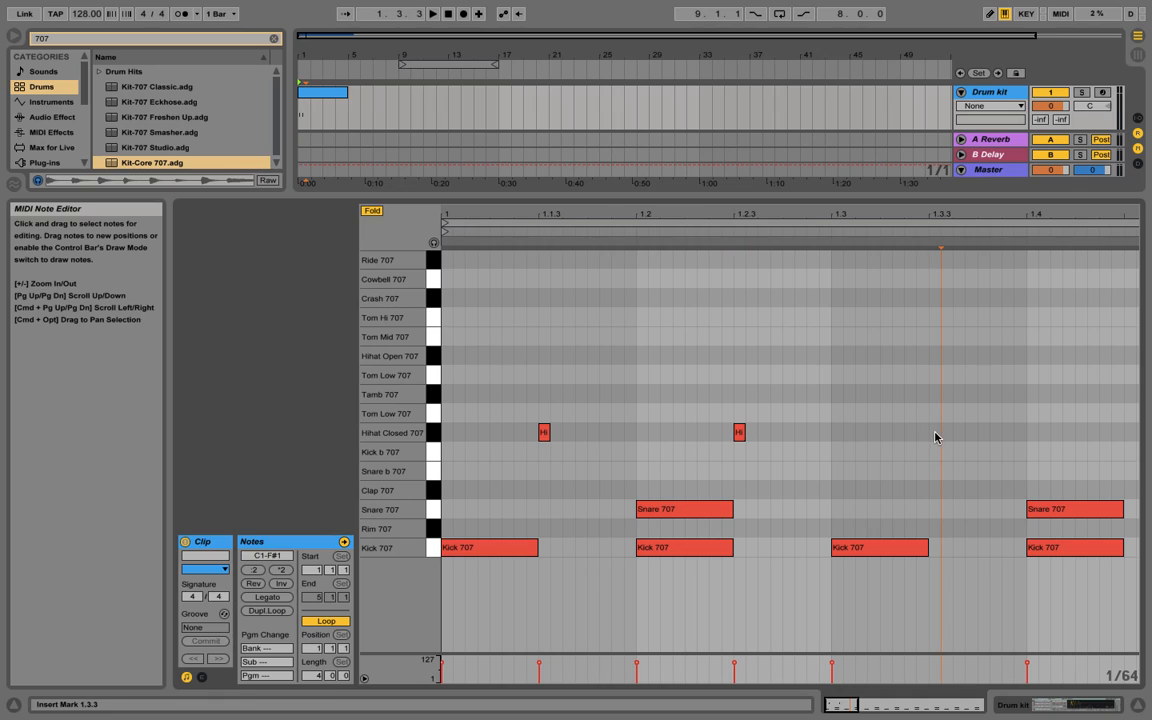
{"action": "left_click_drag", "start_coordinate": [933, 244], "coordinate": [770, 245]}
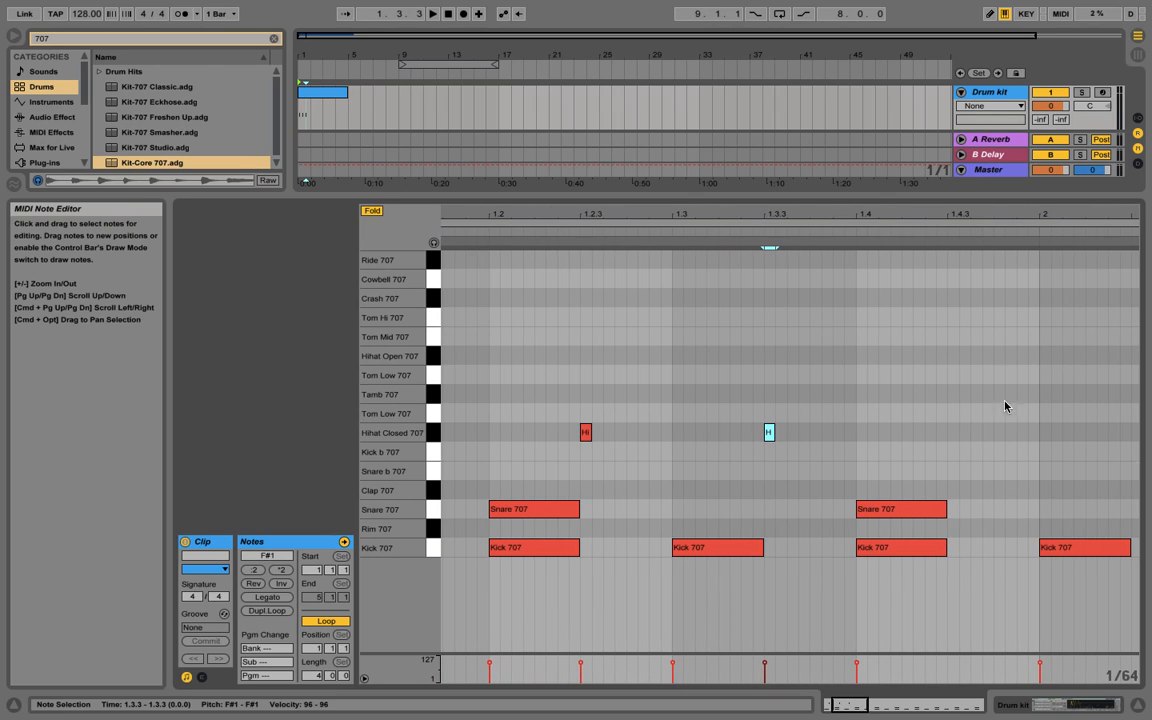
{"action": "double_click", "coordinate": [964, 432]}
{"action": "left_click", "coordinate": [964, 433]}
Duplicate the four closed hi-hat notes of bar 1 into bars 2, 3 and 4
{"action": "left_click_drag", "start_coordinate": [907, 243], "coordinate": [594, 244]}
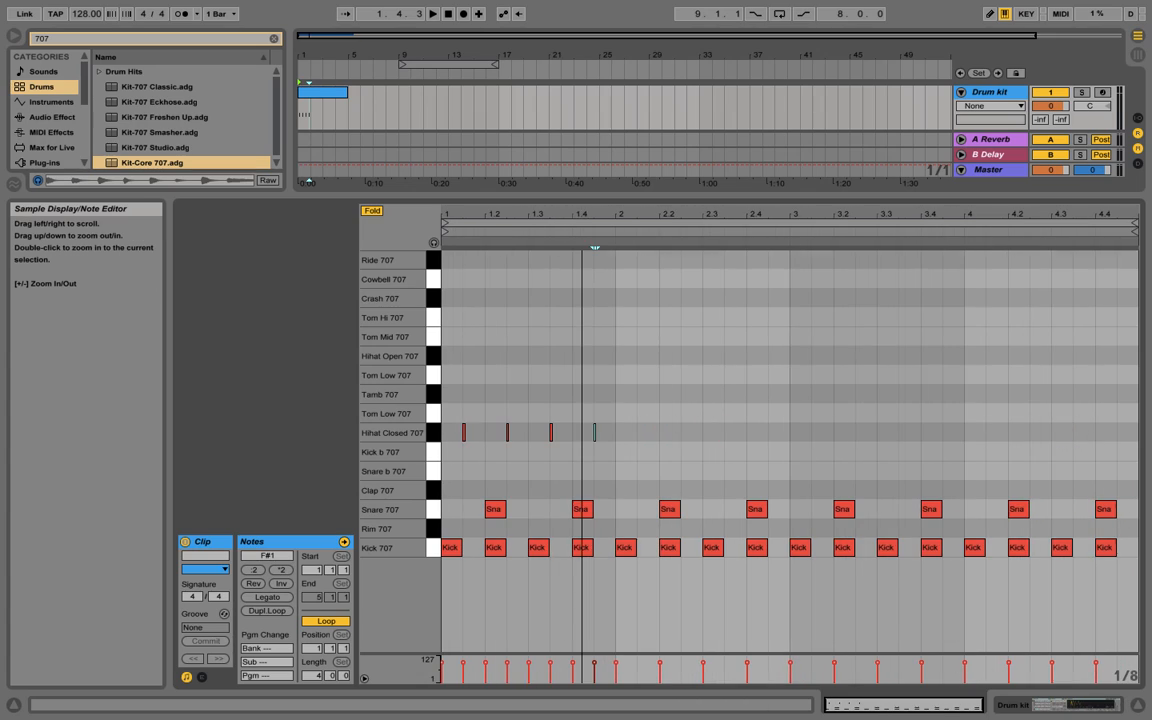
{"action": "left_click_drag", "start_coordinate": [602, 461], "coordinate": [334, 437]}
{"action": "key", "text": "super+d"}
{"action": "key", "text": "super+d"}
{"action": "key", "text": "super+d"}
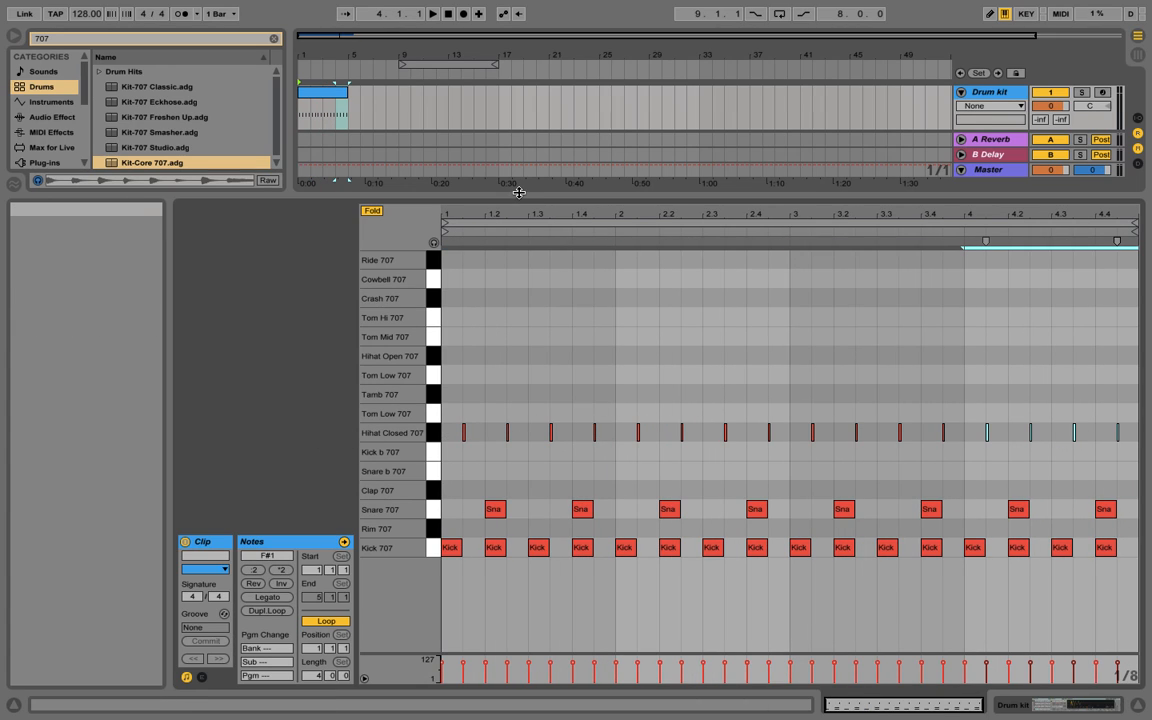
Shrink the note editor, set the Drum kit track's volume to -1.5 dB and play the beat
{"action": "left_click_drag", "start_coordinate": [519, 192], "coordinate": [545, 442]}
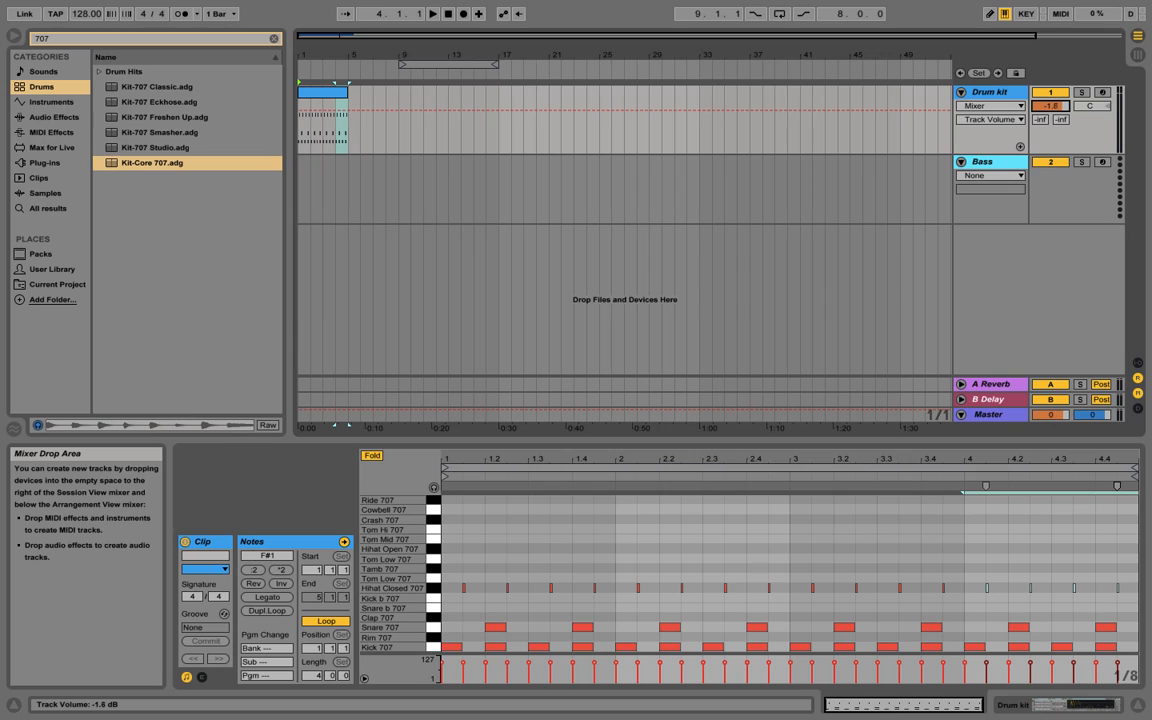
{"action": "left_click_drag", "start_coordinate": [1048, 113], "coordinate": [1048, 112]}
{"action": "key", "text": "space"}
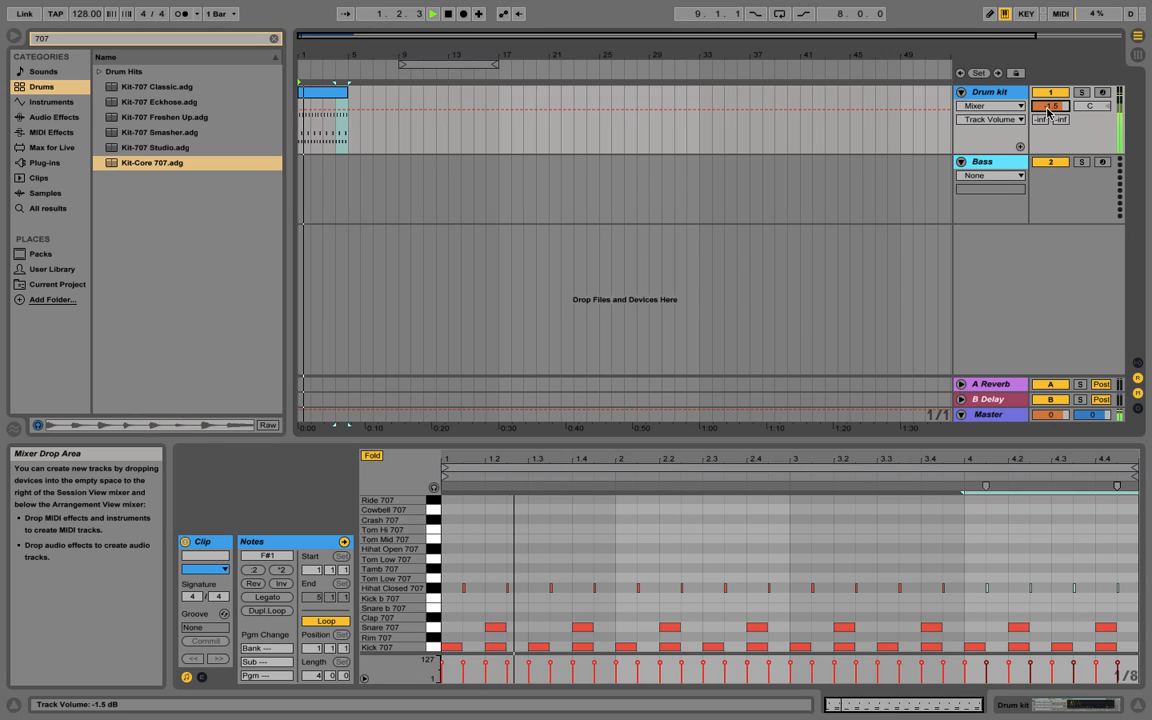
Duplicate the four-bar drum clip three times so the beat fills bars 1 to 16
{"action": "left_click", "coordinate": [334, 95]}
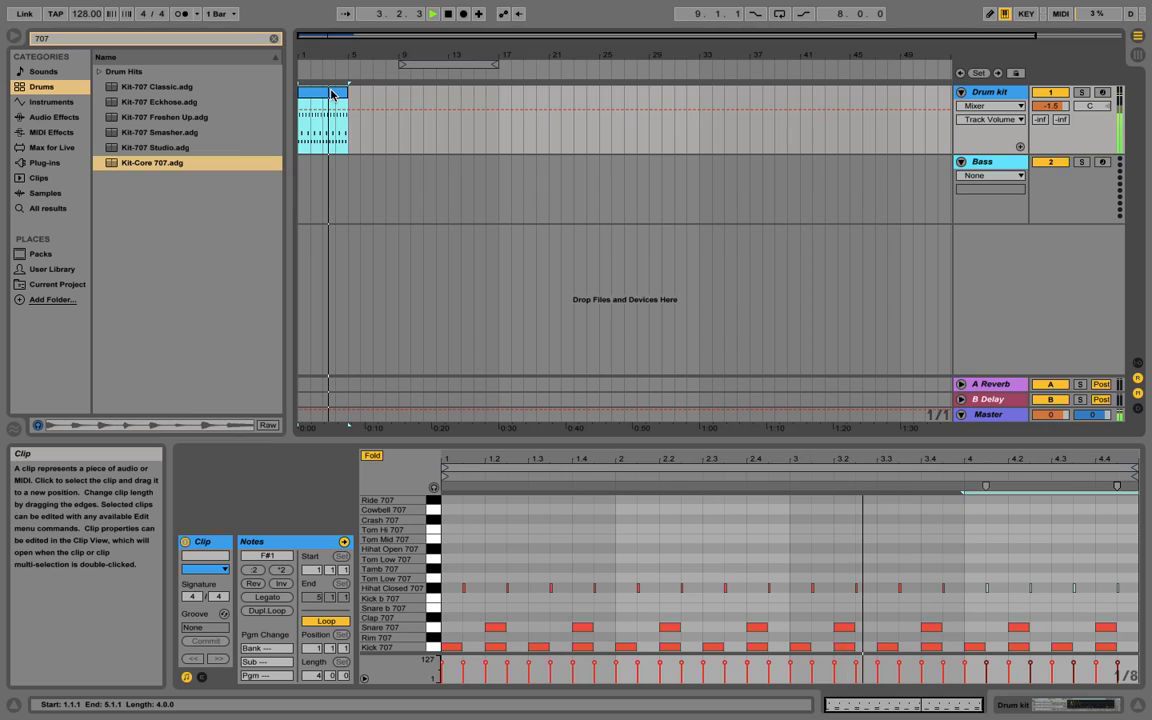
{"action": "key", "text": "ctrl+d"}
{"action": "key", "text": "ctrl+d"}
{"action": "key", "text": "ctrl+d"}
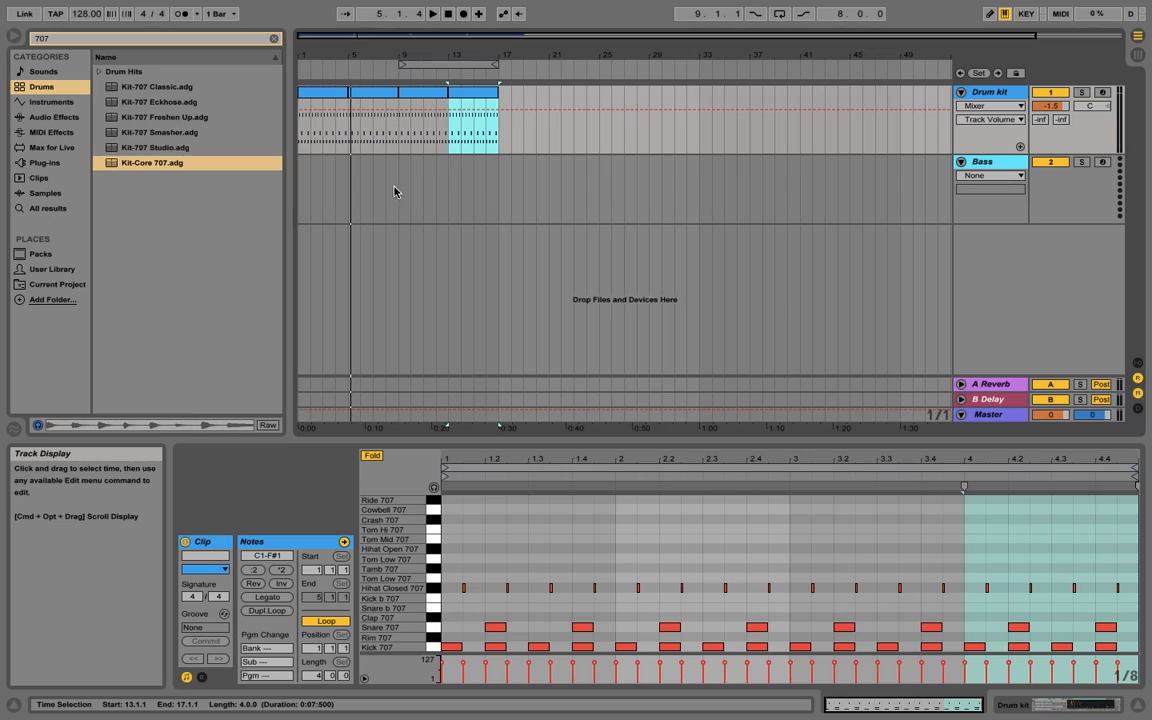
Look through the browser's Max for Live, Drums, Instruments, Audio Effects and MIDI Effects categories
{"action": "left_click", "coordinate": [40, 146]}
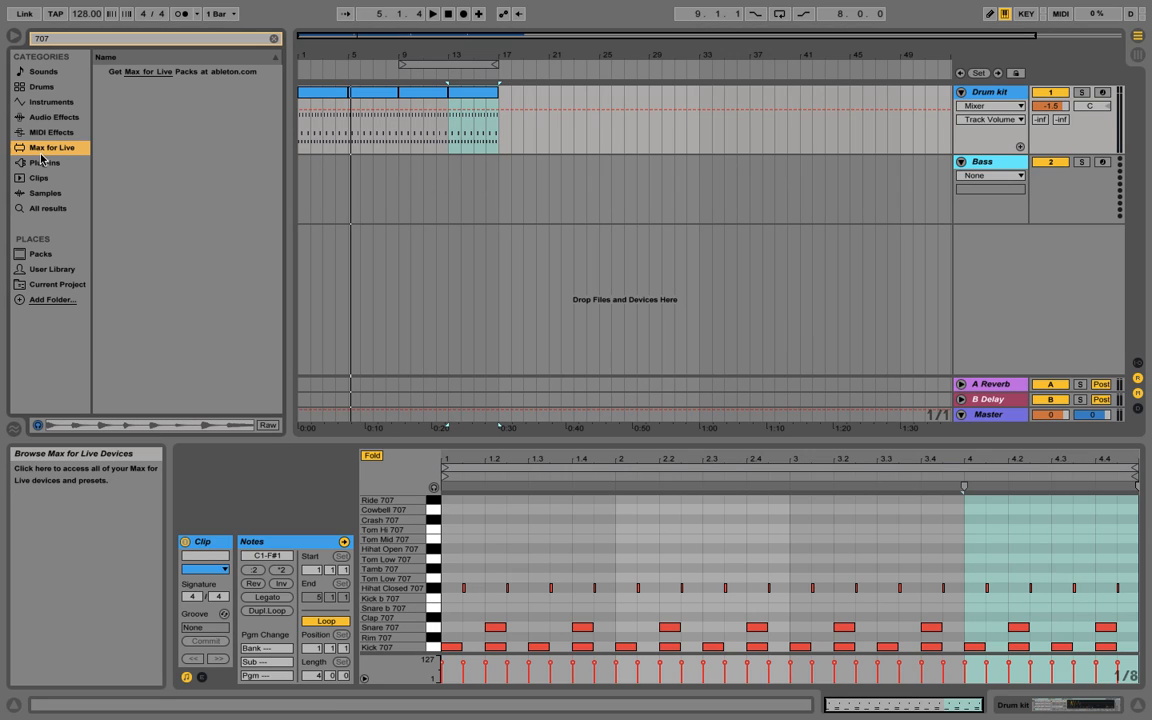
{"action": "left_click", "coordinate": [58, 86]}
{"action": "left_click", "coordinate": [50, 102]}
{"action": "left_click", "coordinate": [52, 117]}
{"action": "left_click", "coordinate": [52, 132]}
{"action": "left_click", "coordinate": [52, 88]}
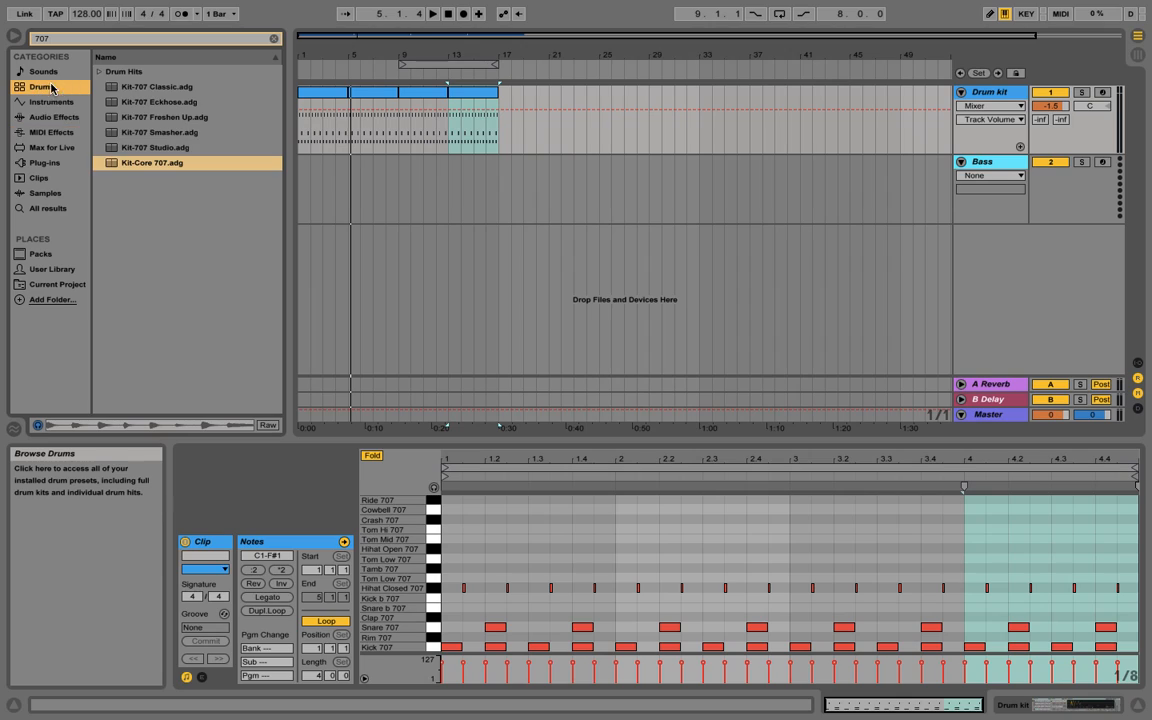
{"action": "left_click", "coordinate": [55, 102]}
{"action": "left_click", "coordinate": [62, 117]}
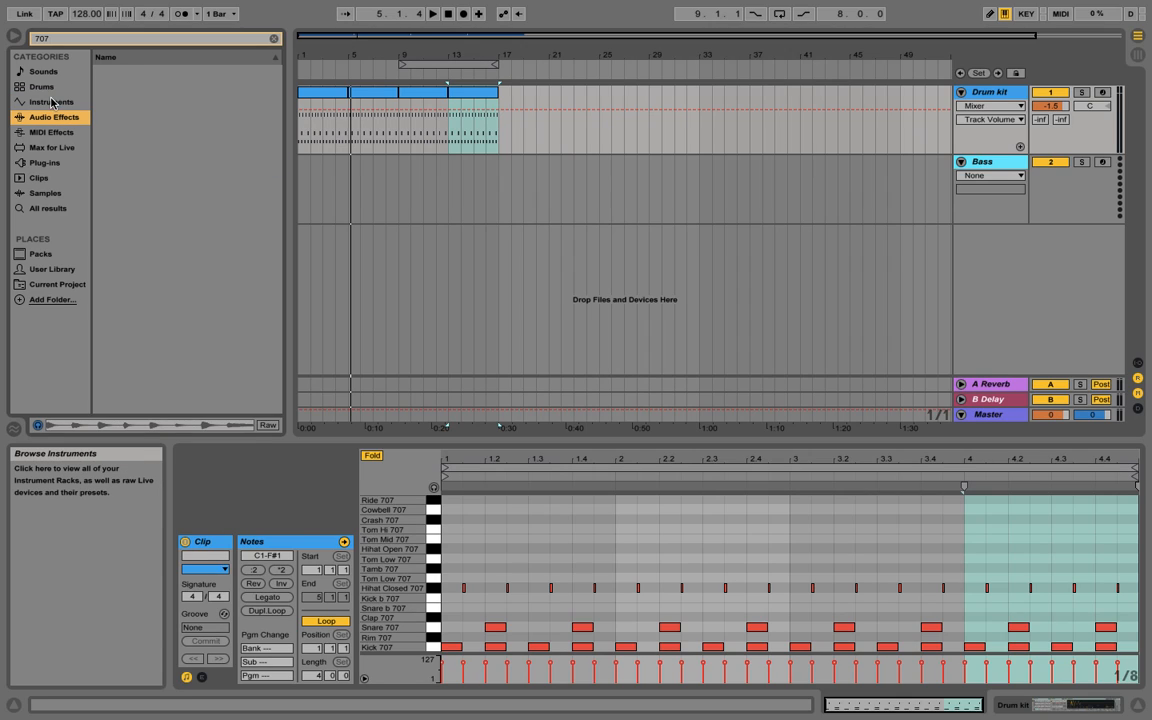
{"action": "left_click", "coordinate": [43, 88]}
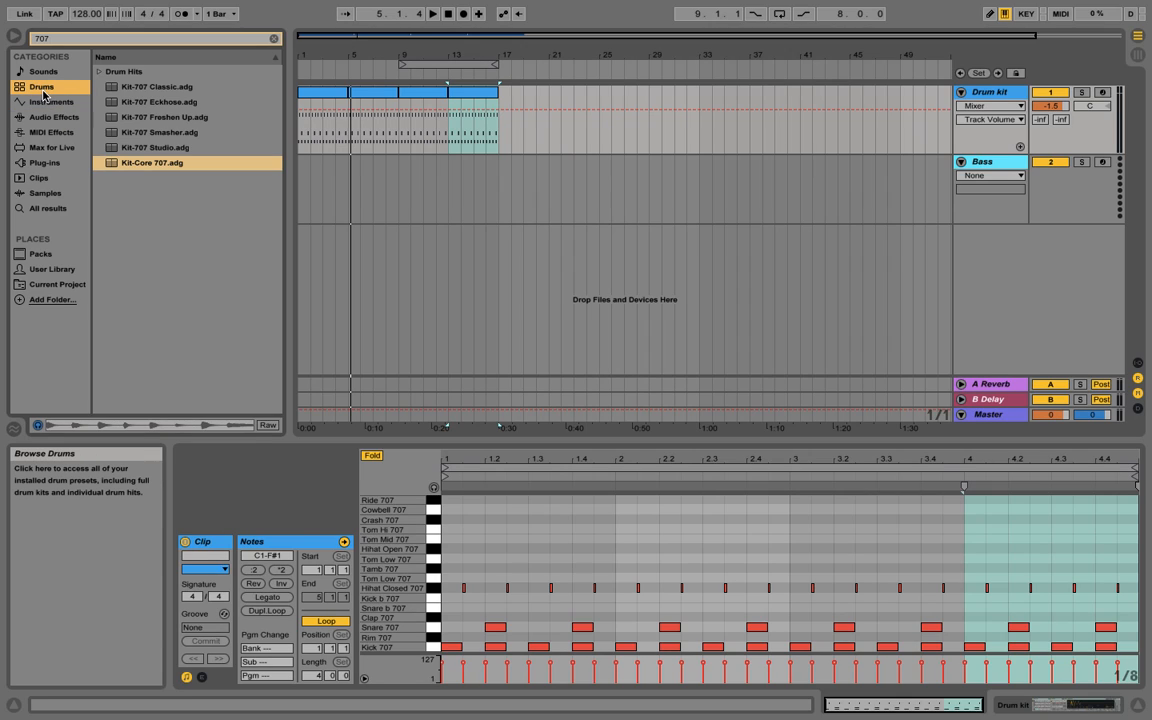
{"action": "left_click", "coordinate": [43, 102]}
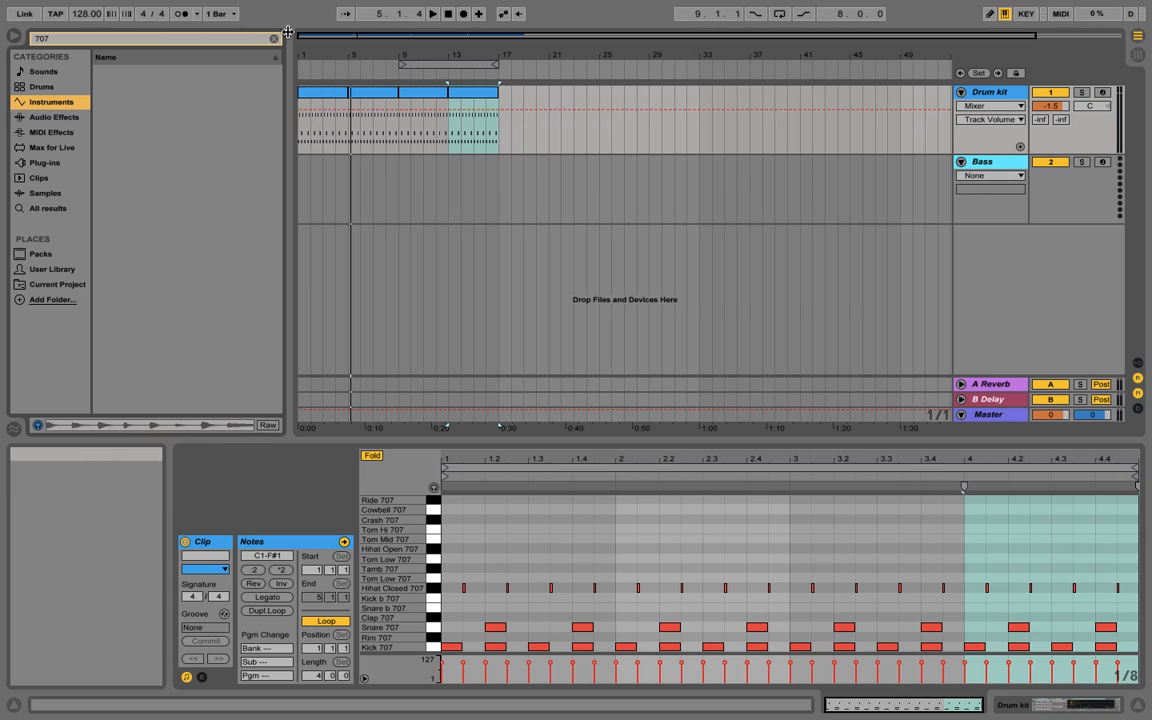
Clear the browser's 707 search, look over the full Drums category and open the Instruments category
{"action": "left_click", "coordinate": [274, 38]}
{"action": "left_click", "coordinate": [40, 89]}
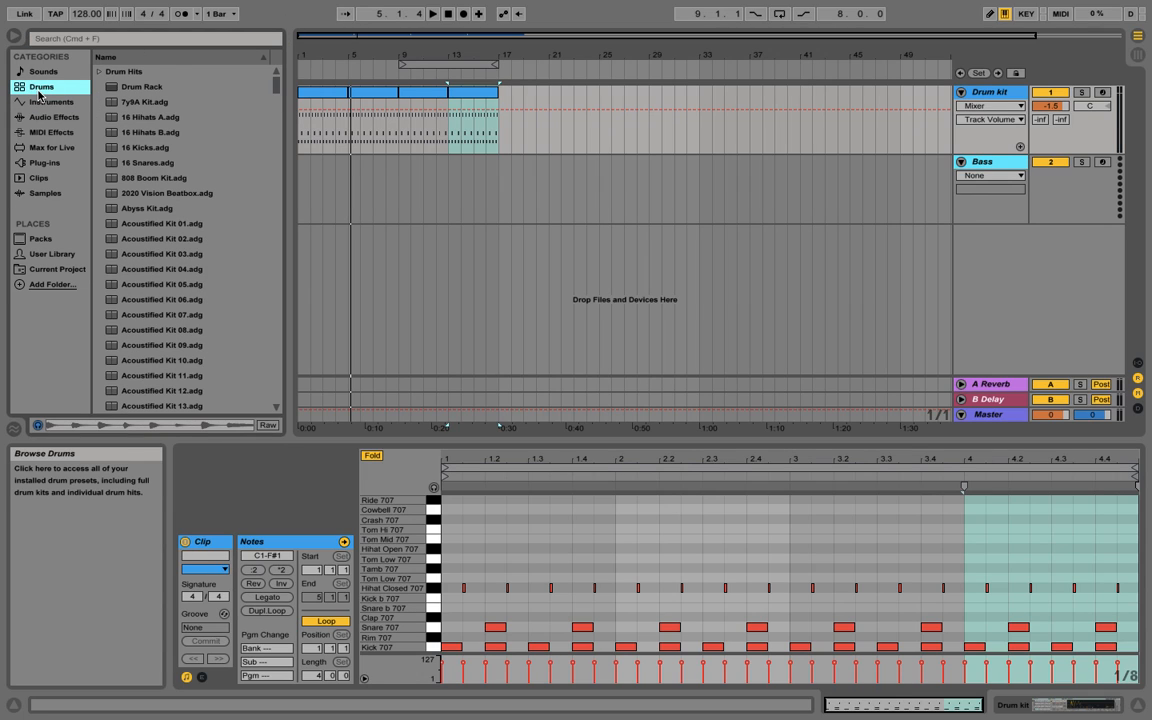
{"action": "mouse_move", "coordinate": [274, 85]}
{"action": "left_mouse_down"}
{"action": "mouse_move", "coordinate": [290, 233]}
{"action": "mouse_move", "coordinate": [254, 427]}
{"action": "mouse_move", "coordinate": [180, 319]}
{"action": "mouse_move", "coordinate": [226, 144]}
{"action": "mouse_move", "coordinate": [260, 87]}
{"action": "left_mouse_up"}
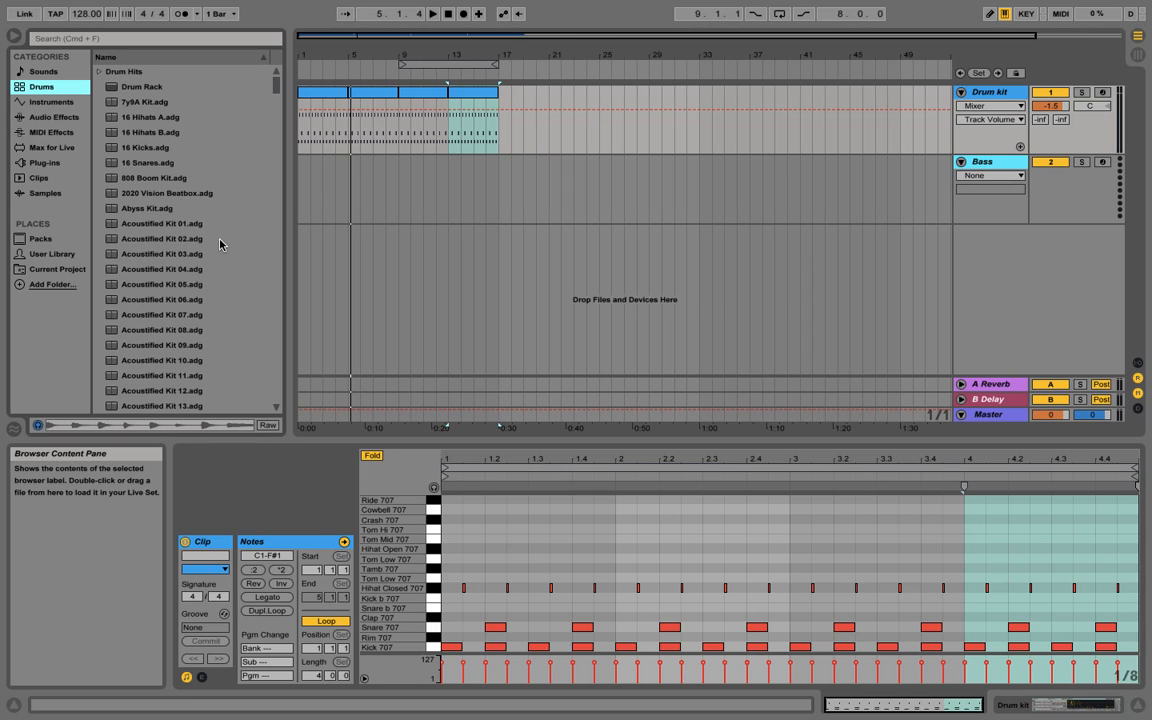
{"action": "mouse_move", "coordinate": [277, 84]}
{"action": "left_mouse_down"}
{"action": "mouse_move", "coordinate": [278, 185]}
{"action": "mouse_move", "coordinate": [282, 75]}
{"action": "left_mouse_up"}
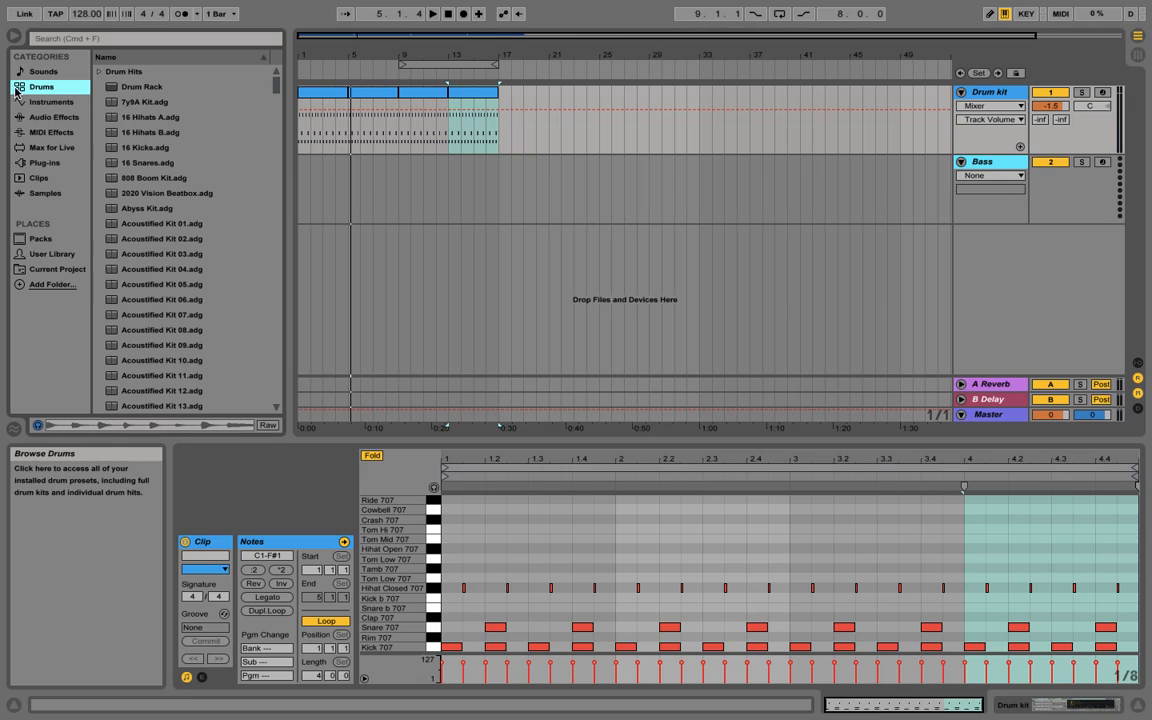
{"action": "left_click", "coordinate": [49, 104]}
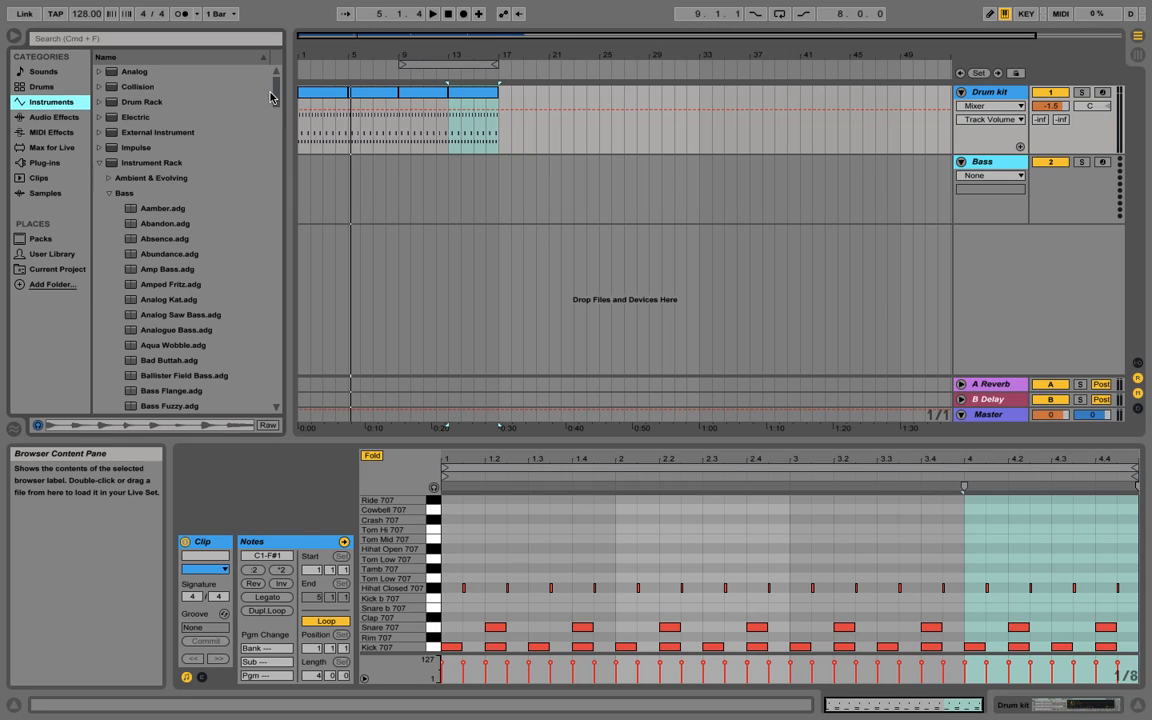
Look through the bass presets and sound categories of the Analog and Electric instruments in the browser
{"action": "left_click", "coordinate": [99, 162]}
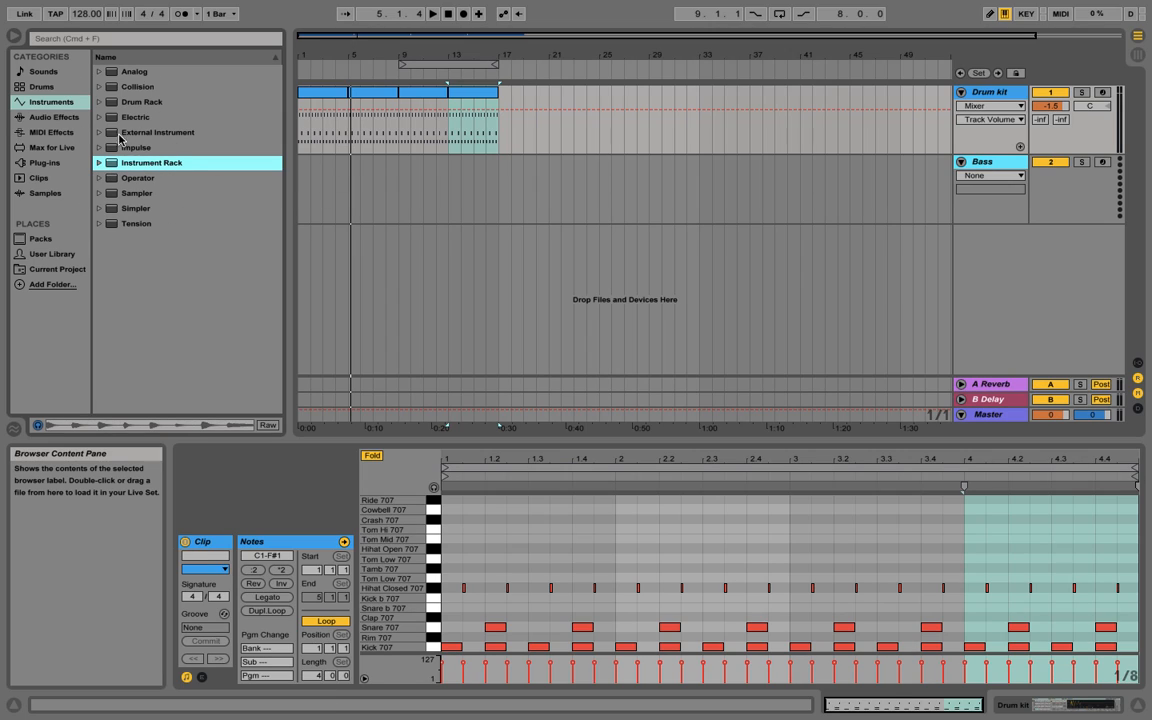
{"action": "left_click", "coordinate": [97, 71]}
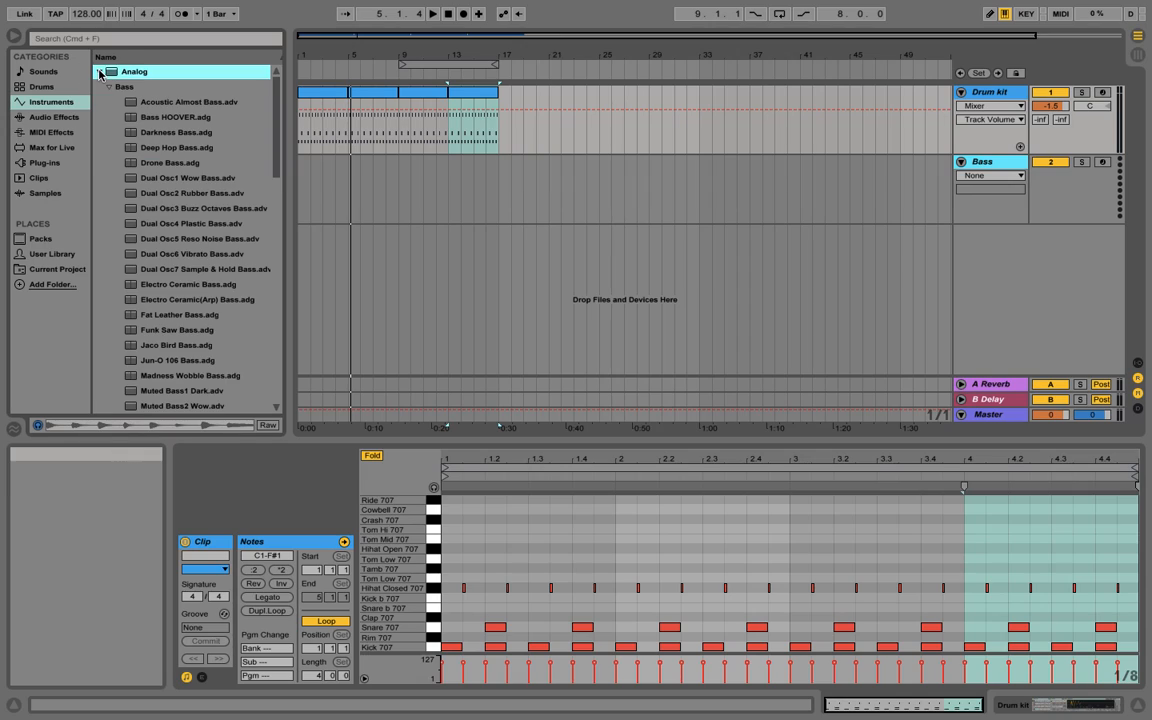
{"action": "left_click", "coordinate": [110, 89]}
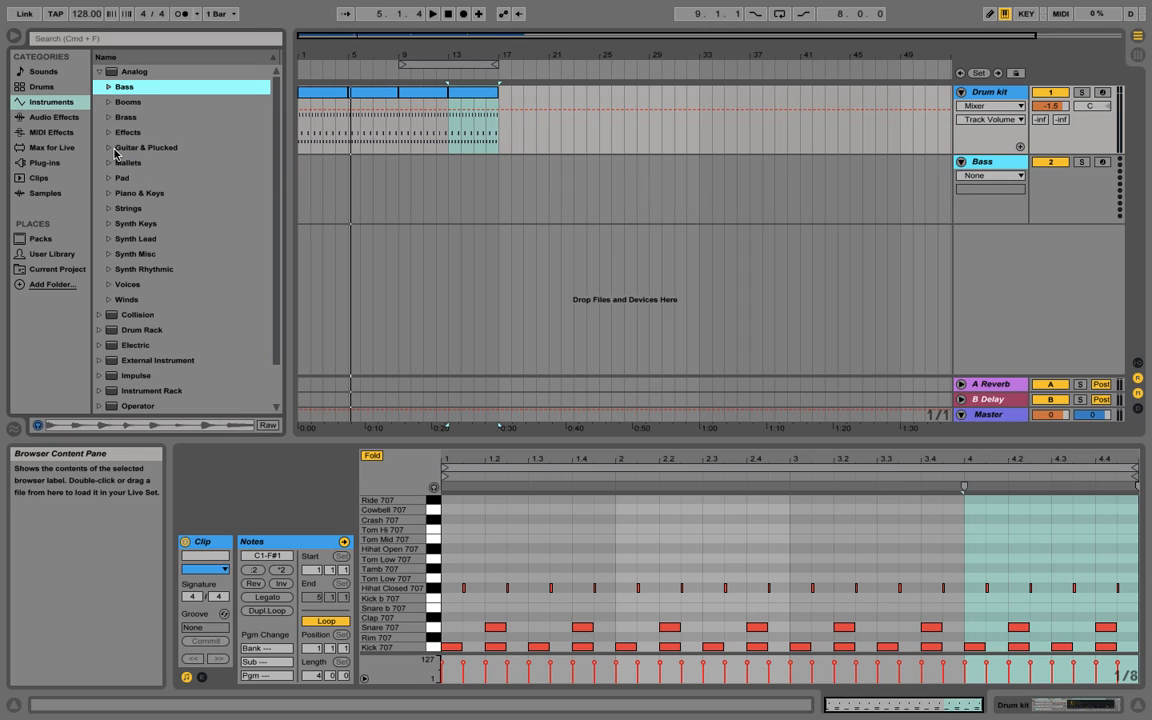
{"action": "scroll", "coordinate": [100, 88], "scroll_direction": "down", "scroll_amount": 1}
{"action": "scroll", "coordinate": [95, 86], "scroll_direction": "up", "scroll_amount": 1}
{"action": "left_click", "coordinate": [97, 71]}
{"action": "left_click", "coordinate": [80, 117]}
{"action": "left_click", "coordinate": [86, 101]}
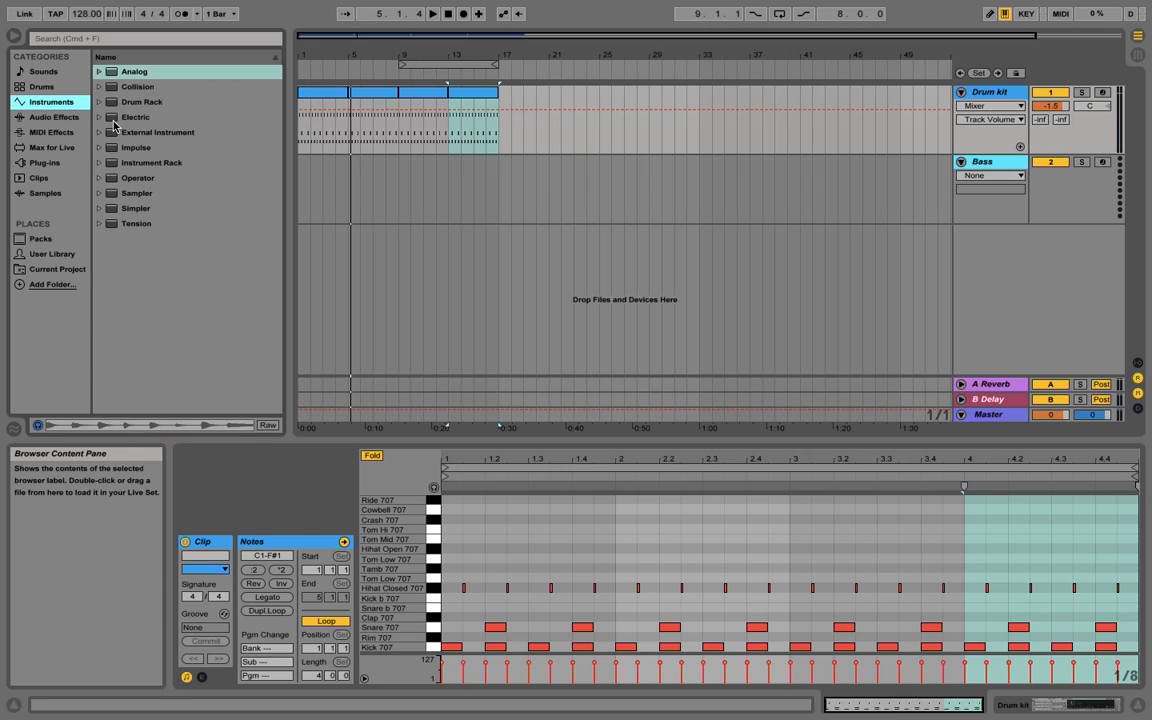
{"action": "left_click", "coordinate": [99, 118]}
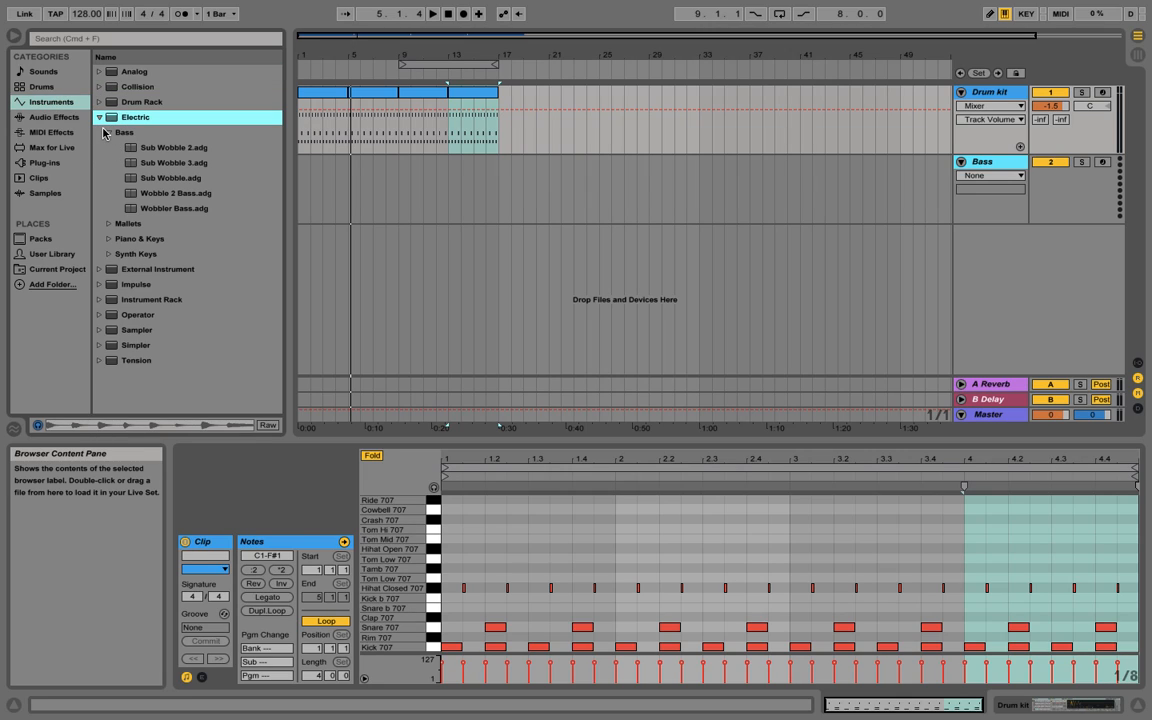
{"action": "left_click", "coordinate": [108, 132]}
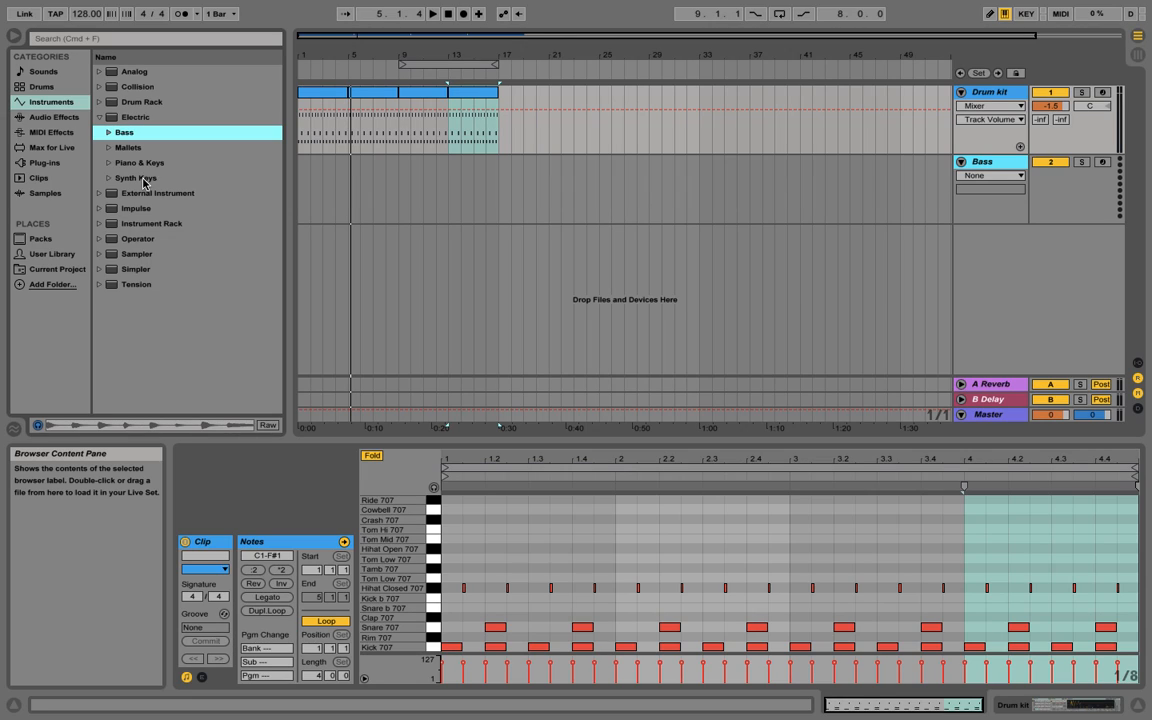
Search the instruments for "Bass" and look over the matching Analog, Collision and Electric presets
{"action": "left_click", "coordinate": [88, 40]}
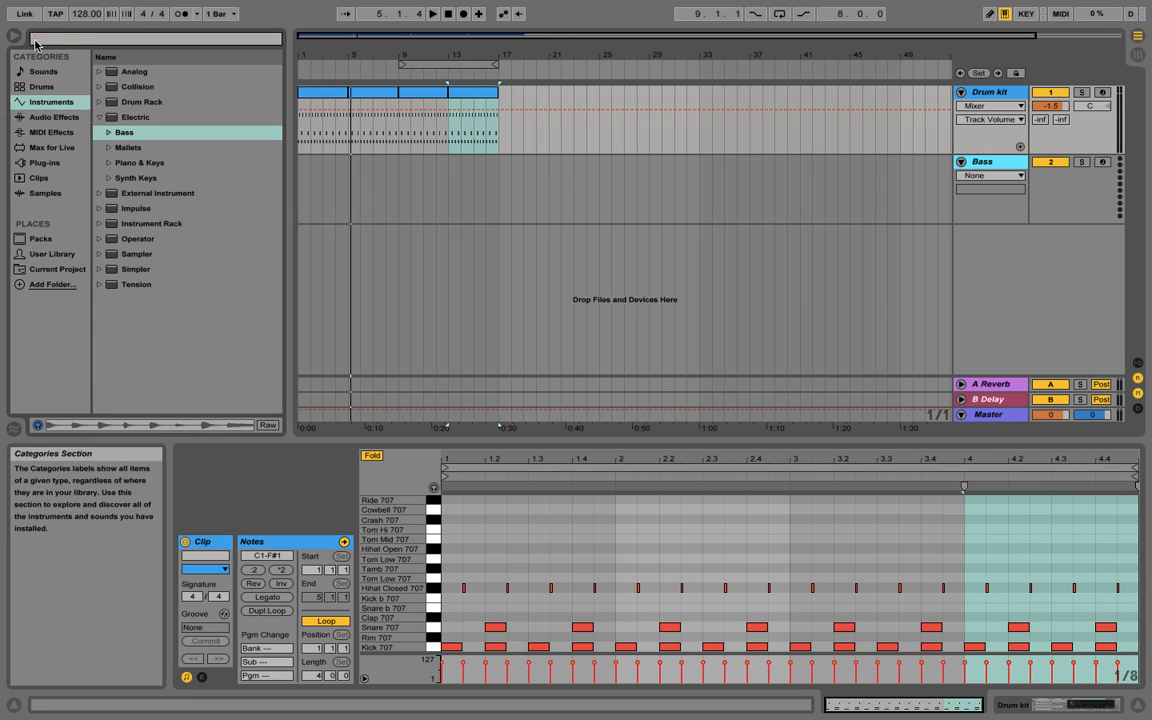
{"action": "type", "text": "Bass"}
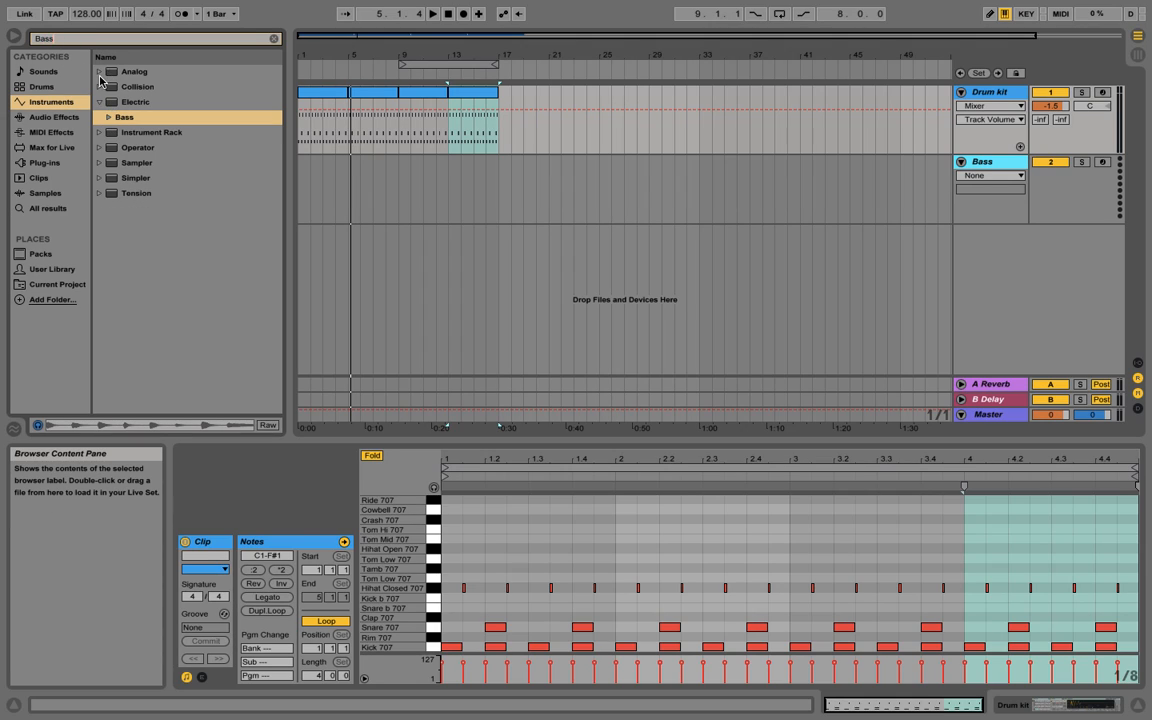
{"action": "left_click", "coordinate": [99, 72]}
{"action": "left_click", "coordinate": [109, 87]}
{"action": "scroll", "coordinate": [168, 162], "scroll_direction": "down", "scroll_amount": 10}
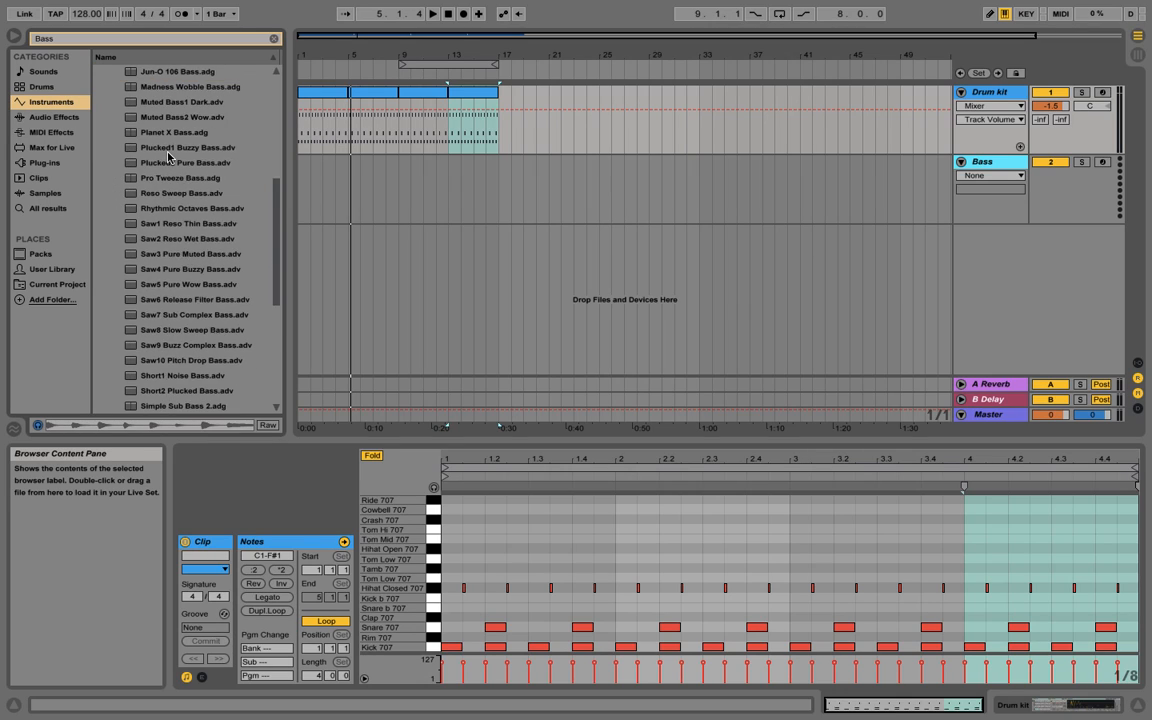
{"action": "left_click", "coordinate": [100, 318]}
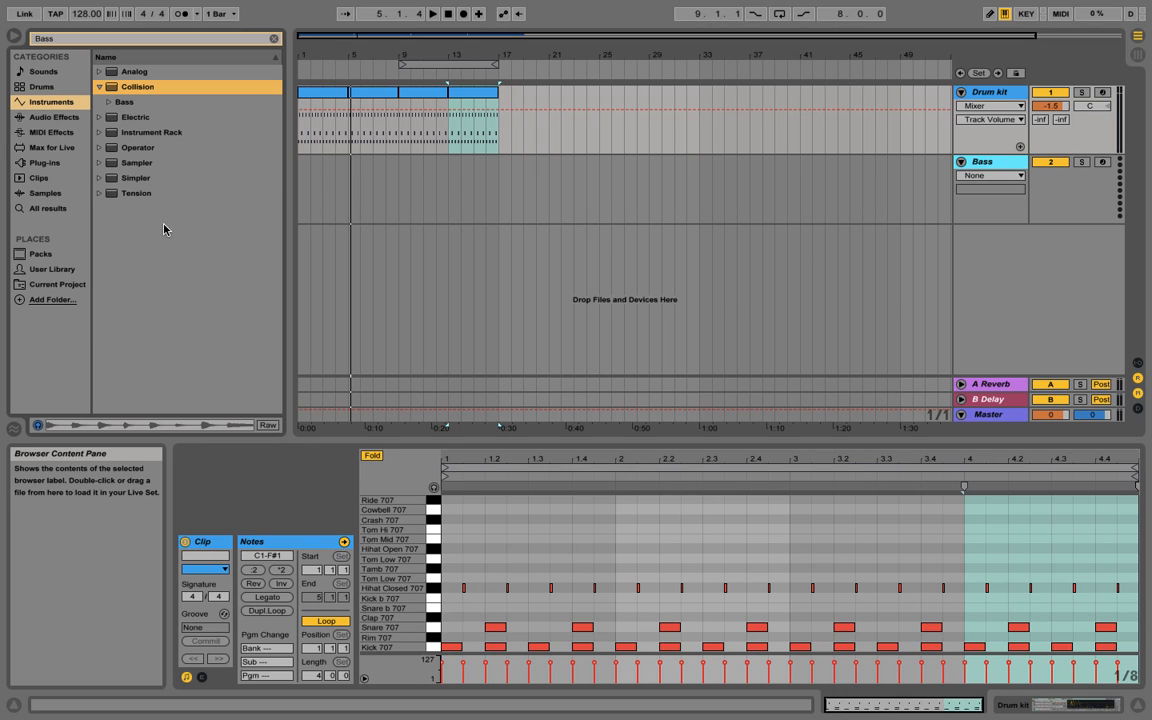
{"action": "left_click", "coordinate": [101, 101]}
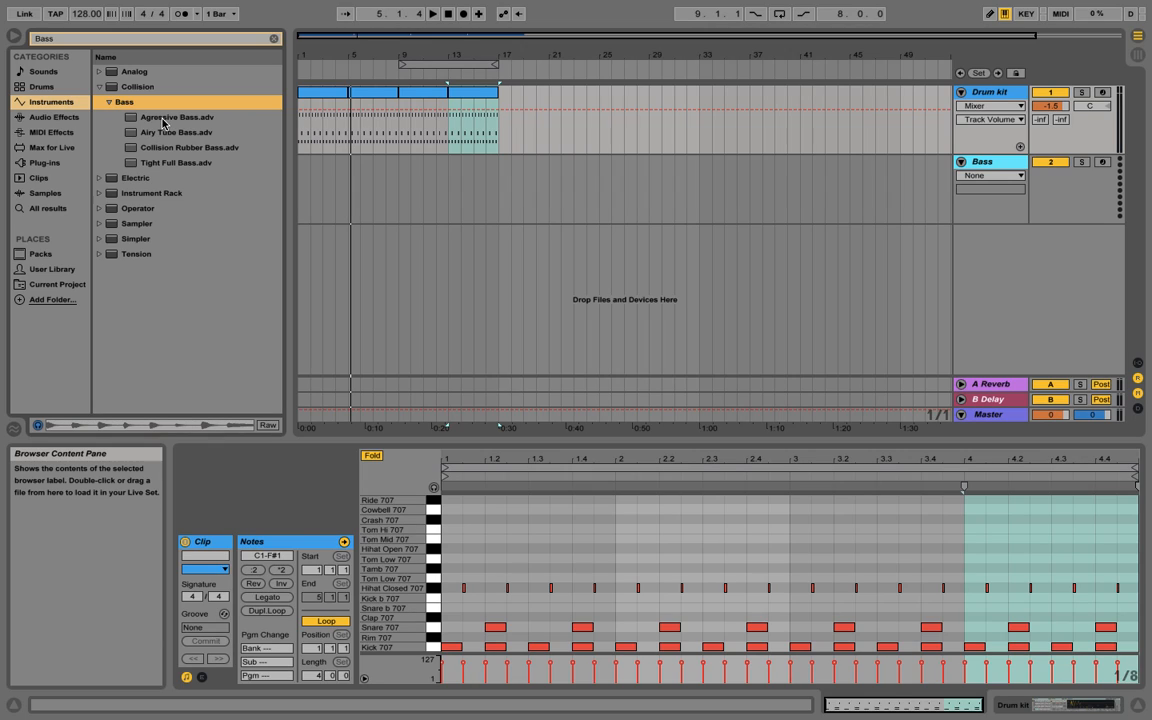
{"action": "left_click", "coordinate": [107, 180]}
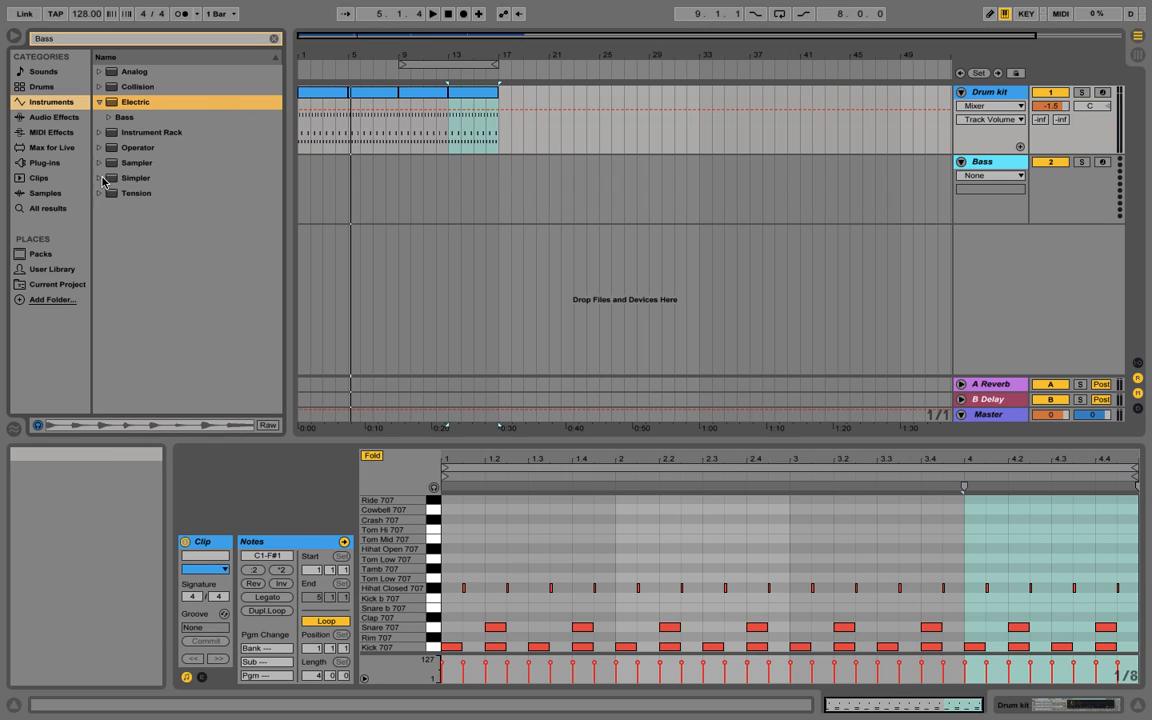
Load the Club Amp Bass preset from Instrument Rack's Bass folder onto the Bass track
{"action": "left_click", "coordinate": [100, 162]}
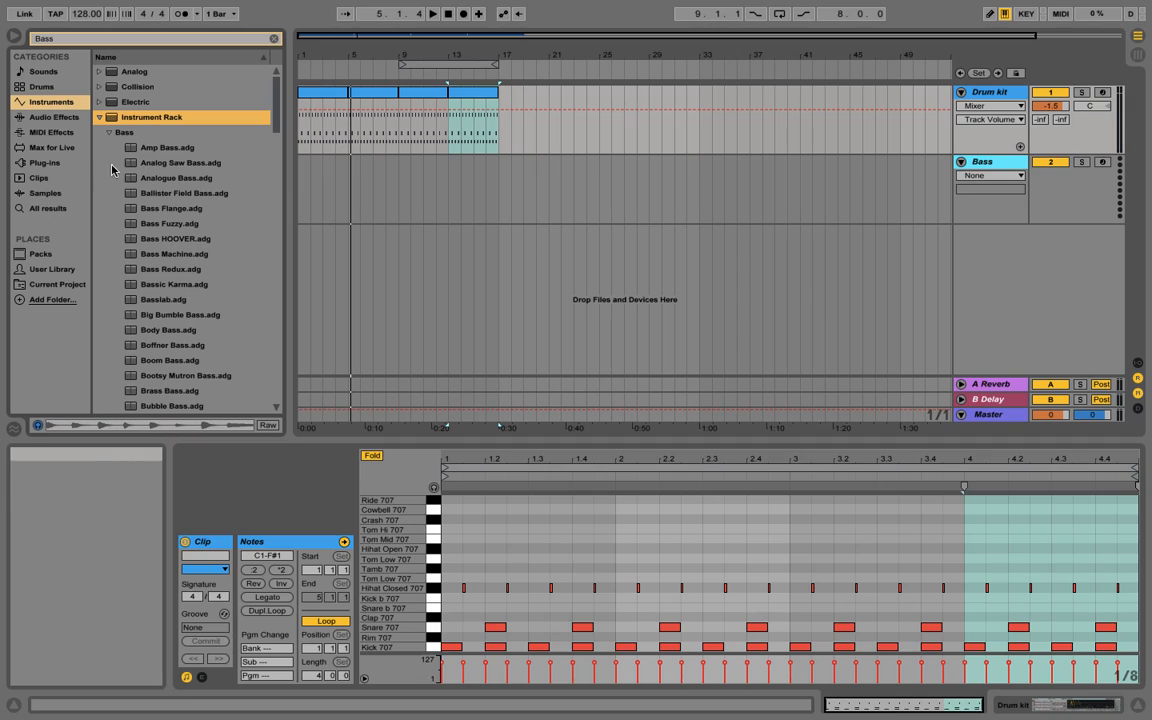
{"action": "scroll", "coordinate": [128, 192], "scroll_direction": "down", "scroll_amount": 8}
{"action": "scroll", "coordinate": [128, 192], "scroll_direction": "up", "scroll_amount": 5}
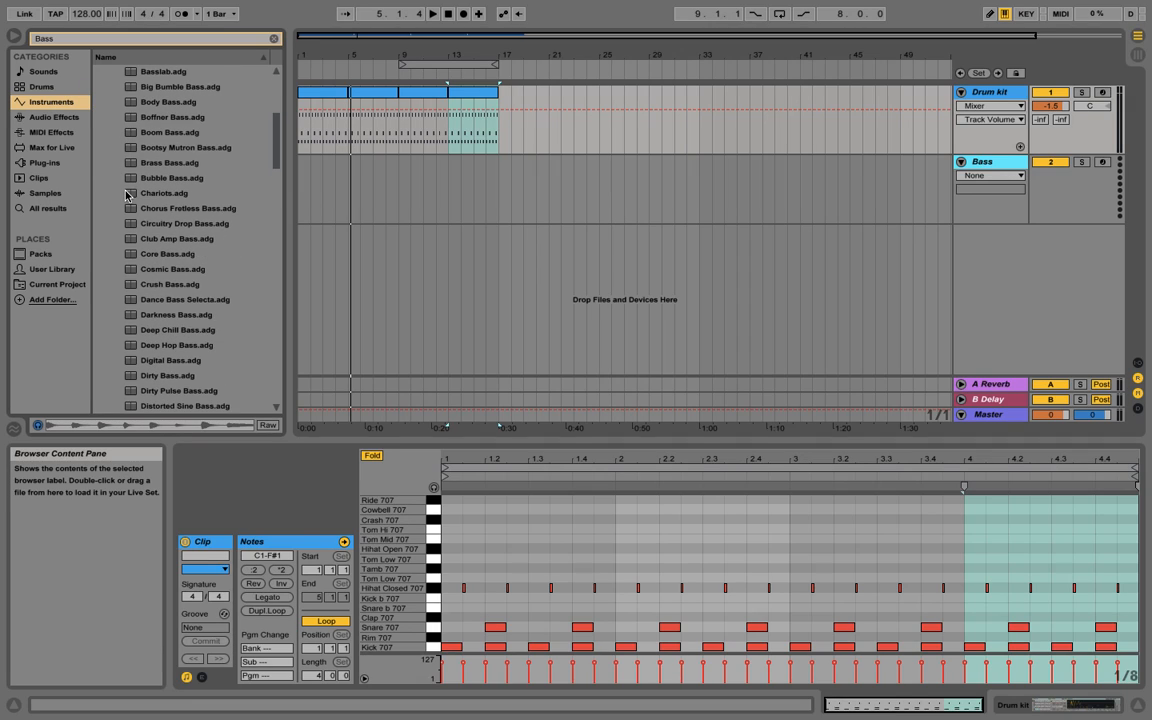
{"action": "scroll", "coordinate": [128, 194], "scroll_direction": "down", "scroll_amount": 5}
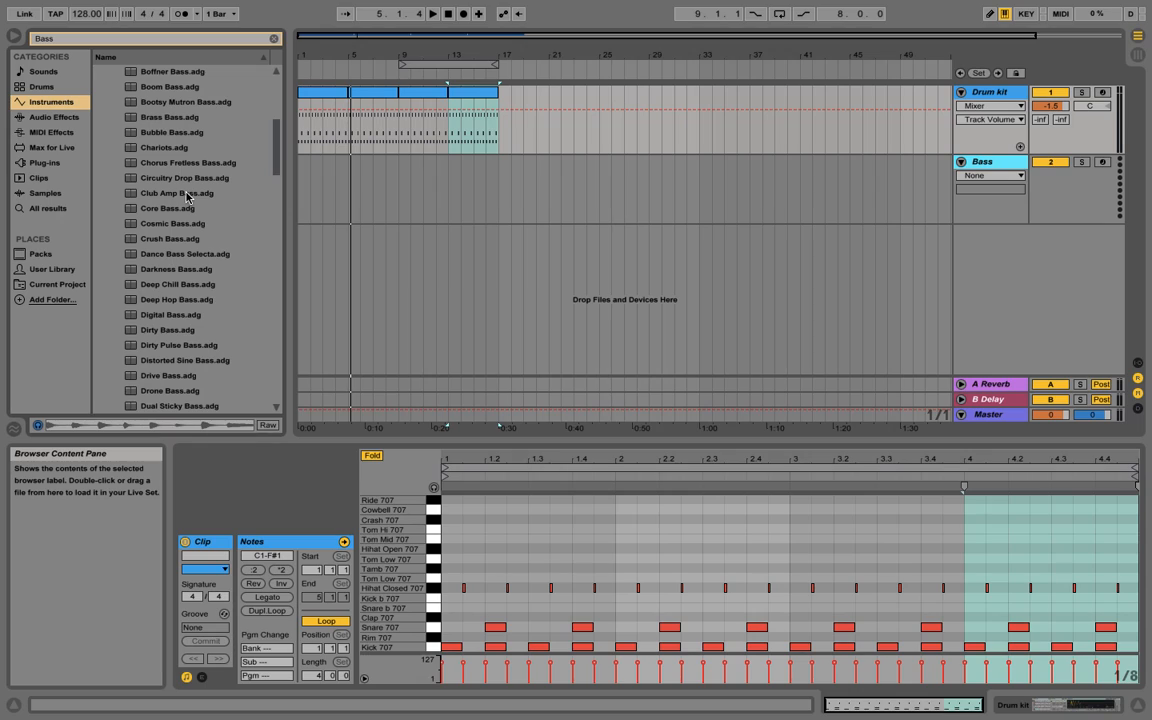
{"action": "left_click_drag", "start_coordinate": [180, 194], "coordinate": [420, 195]}
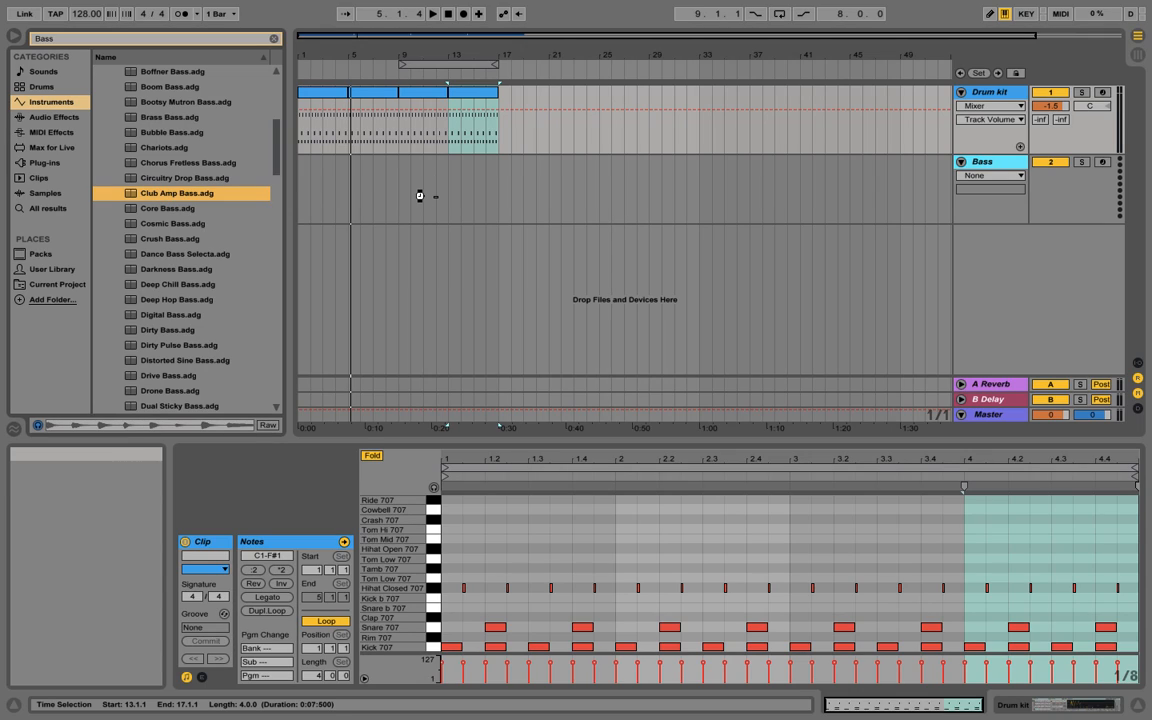
{"action": "left_click_drag", "start_coordinate": [420, 195], "coordinate": [420, 199]}
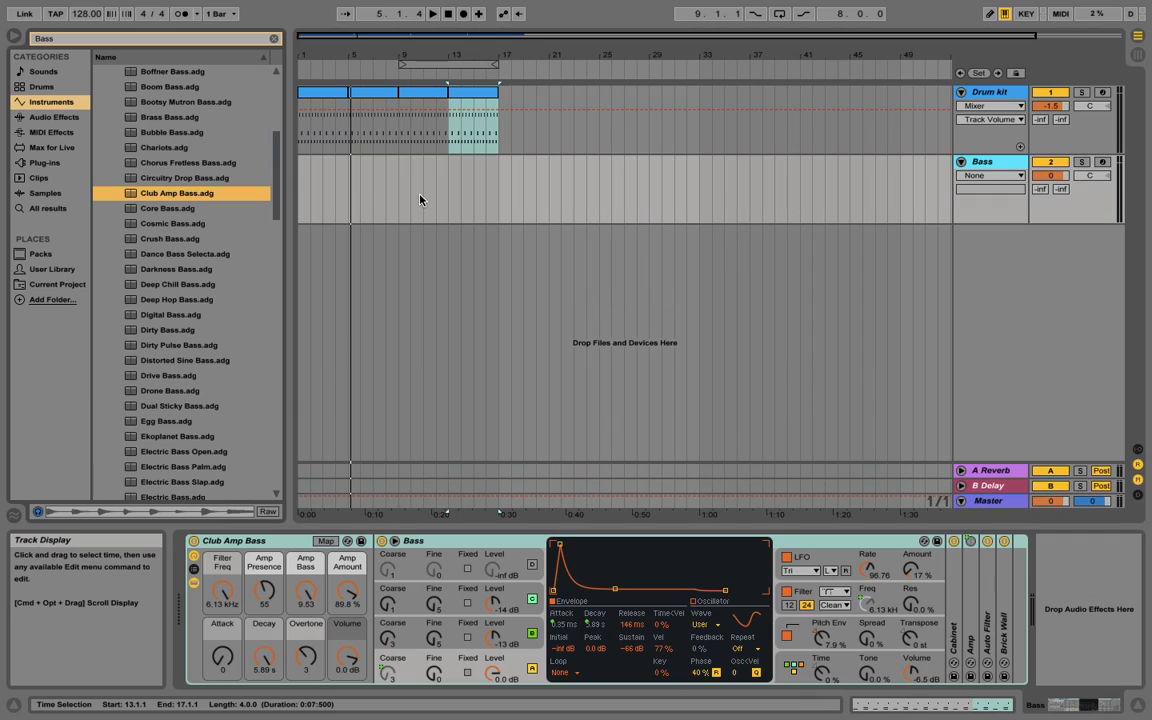
Insert an empty four-bar MIDI clip at bars 5 to 8 of the Bass track and open it in an enlarged note editor
{"action": "left_click_drag", "start_coordinate": [351, 180], "coordinate": [399, 178]}
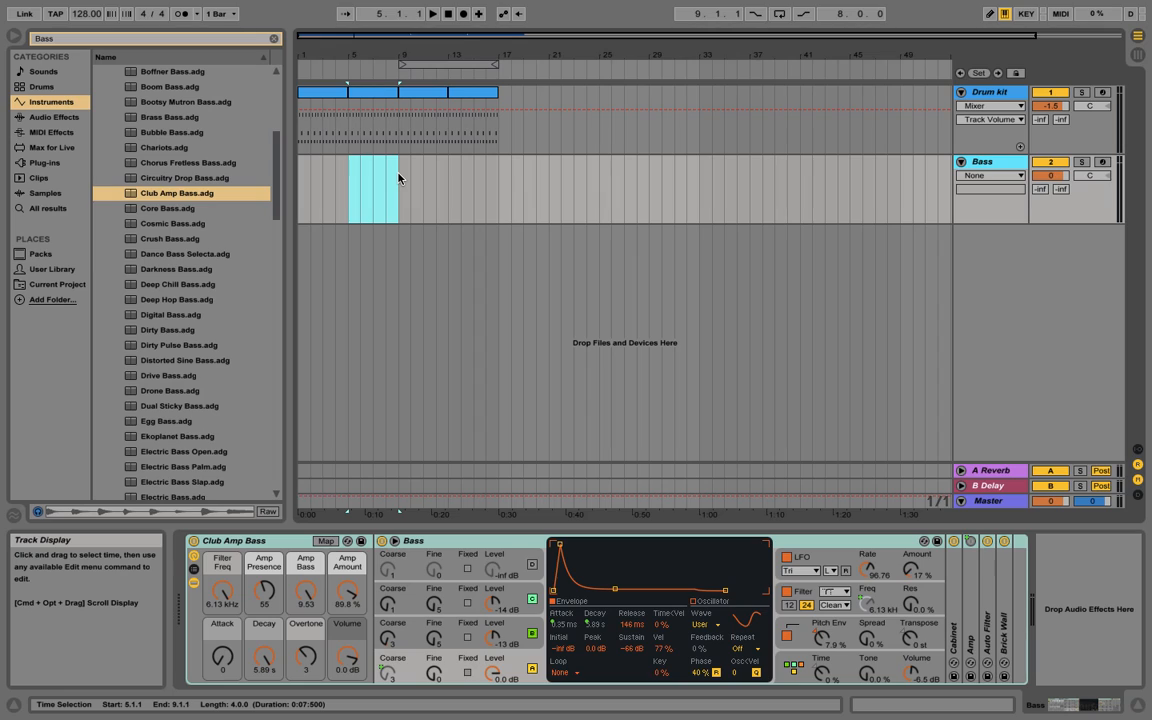
{"action": "left_click_drag", "start_coordinate": [352, 182], "coordinate": [399, 181]}
{"action": "right_click", "coordinate": [400, 182]}
{"action": "left_click", "coordinate": [463, 266]}
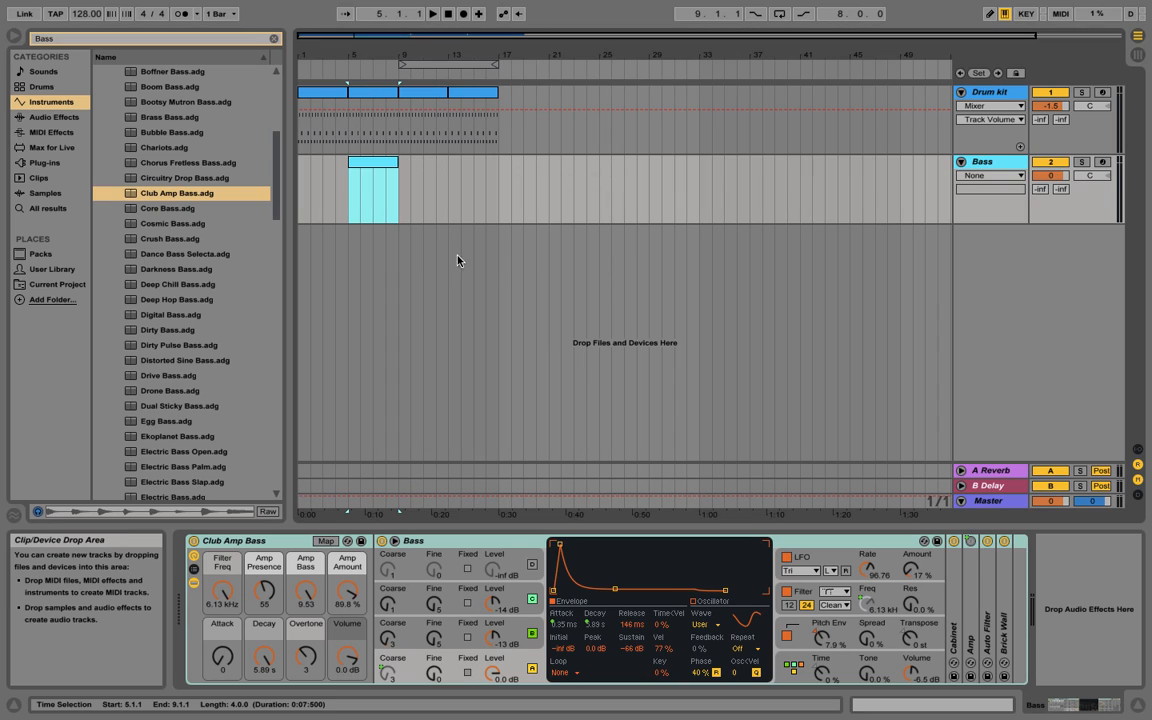
{"action": "double_click", "coordinate": [383, 166]}
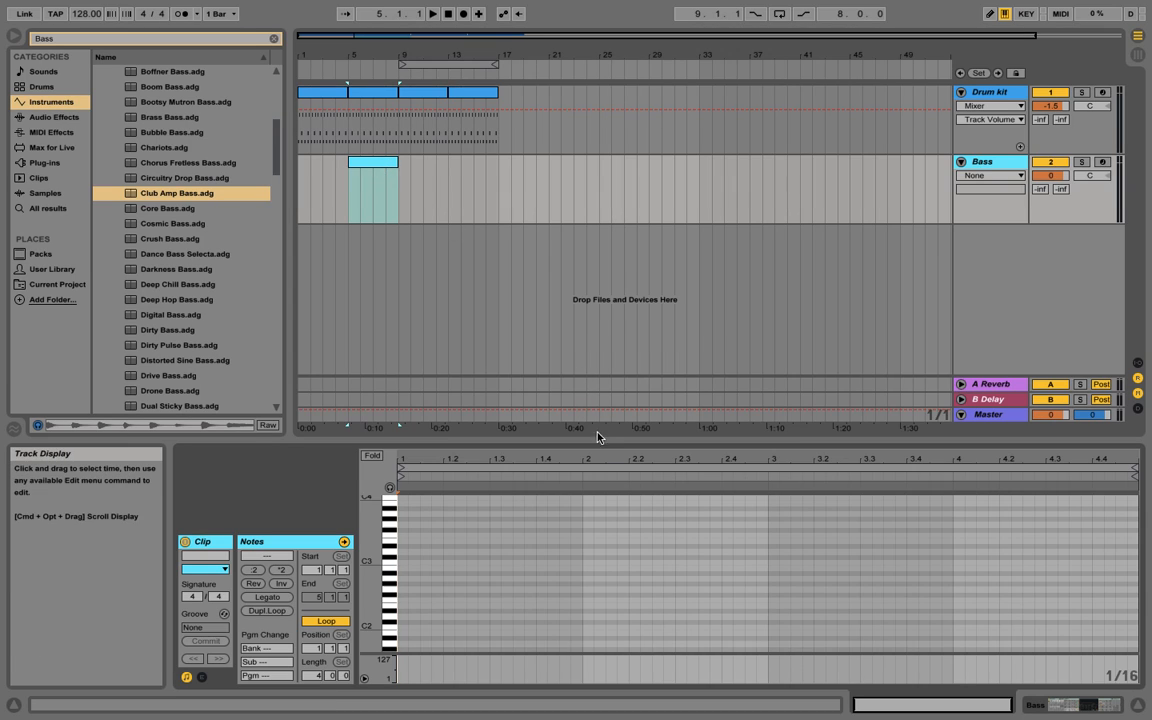
{"action": "left_click_drag", "start_coordinate": [599, 441], "coordinate": [605, 196]}
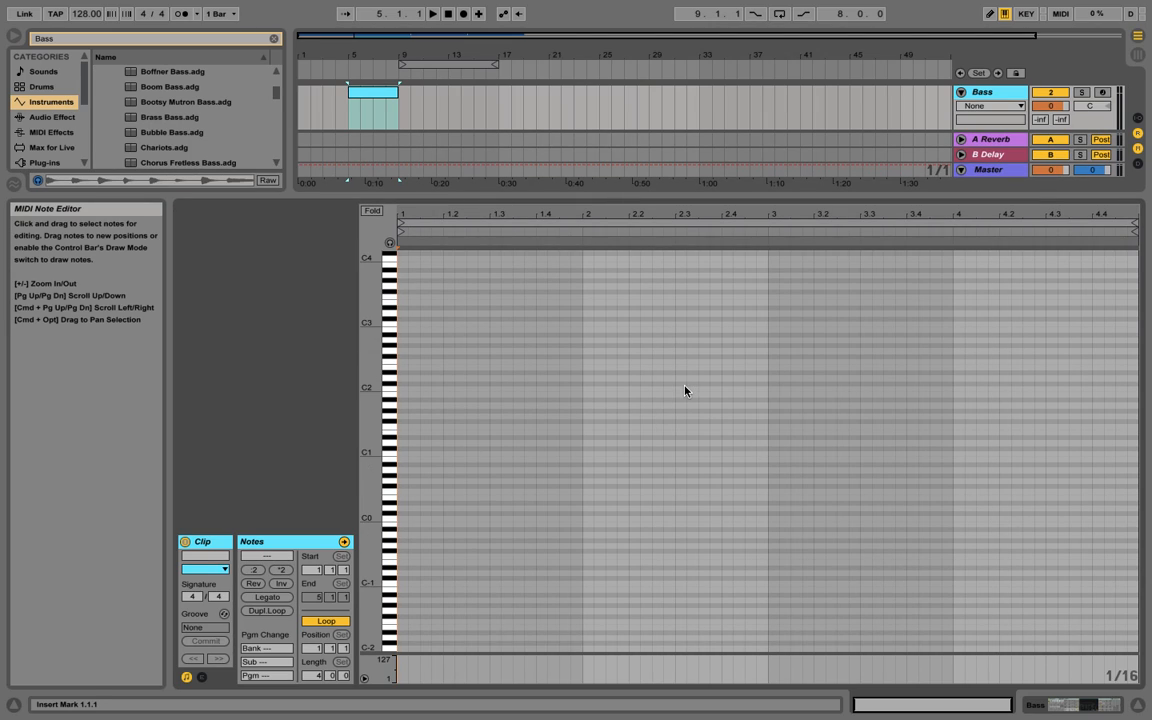
Add sixteenth notes C1, D1, E1, F1, G1, A1, B1 and C2 stacked at the start of the bass clip
{"action": "left_click", "coordinate": [394, 459]}
{"action": "double_click", "coordinate": [401, 456]}
{"action": "left_click_drag", "start_coordinate": [401, 448], "coordinate": [404, 388]}
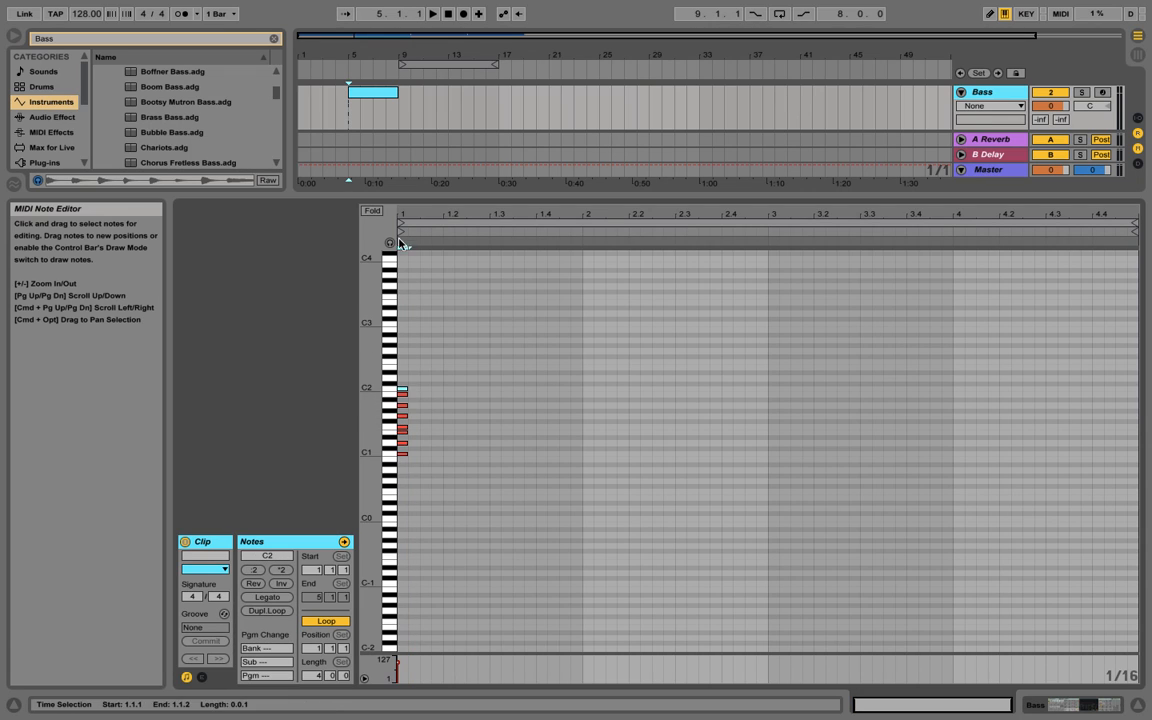
{"action": "left_click_drag", "start_coordinate": [429, 213], "coordinate": [422, 370]}
{"action": "scroll", "coordinate": [425, 370], "scroll_direction": "down", "scroll_amount": 5}
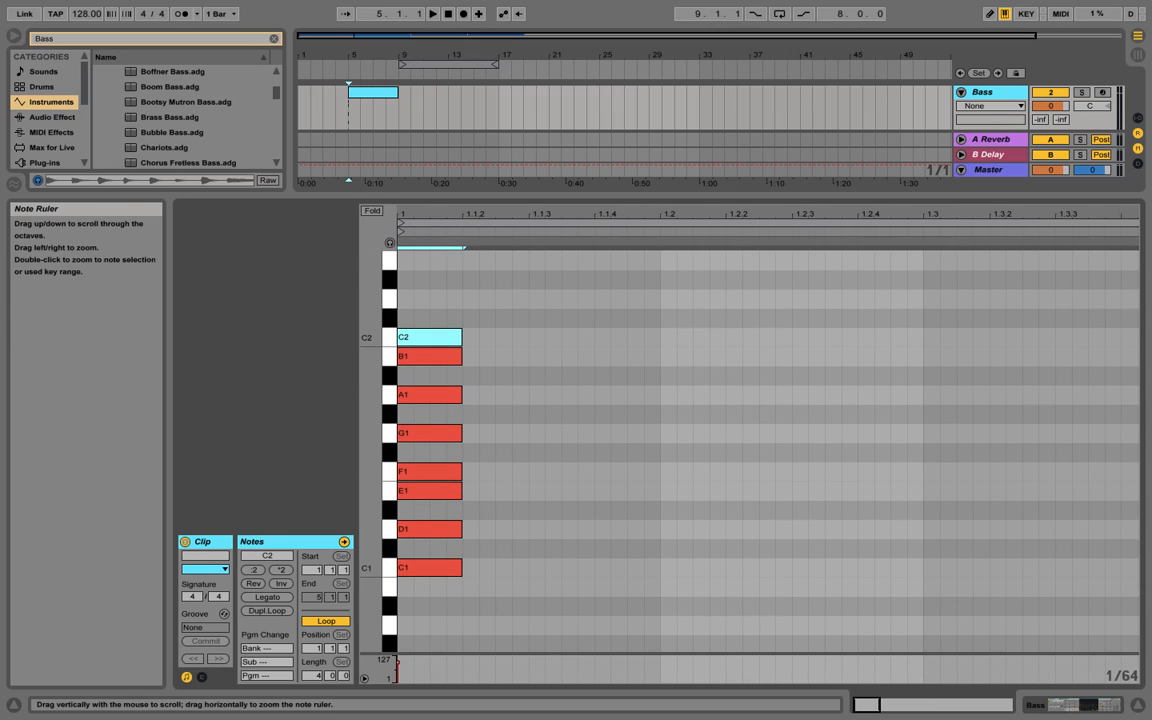
{"action": "scroll", "coordinate": [470, 366], "scroll_direction": "down", "scroll_amount": 1}
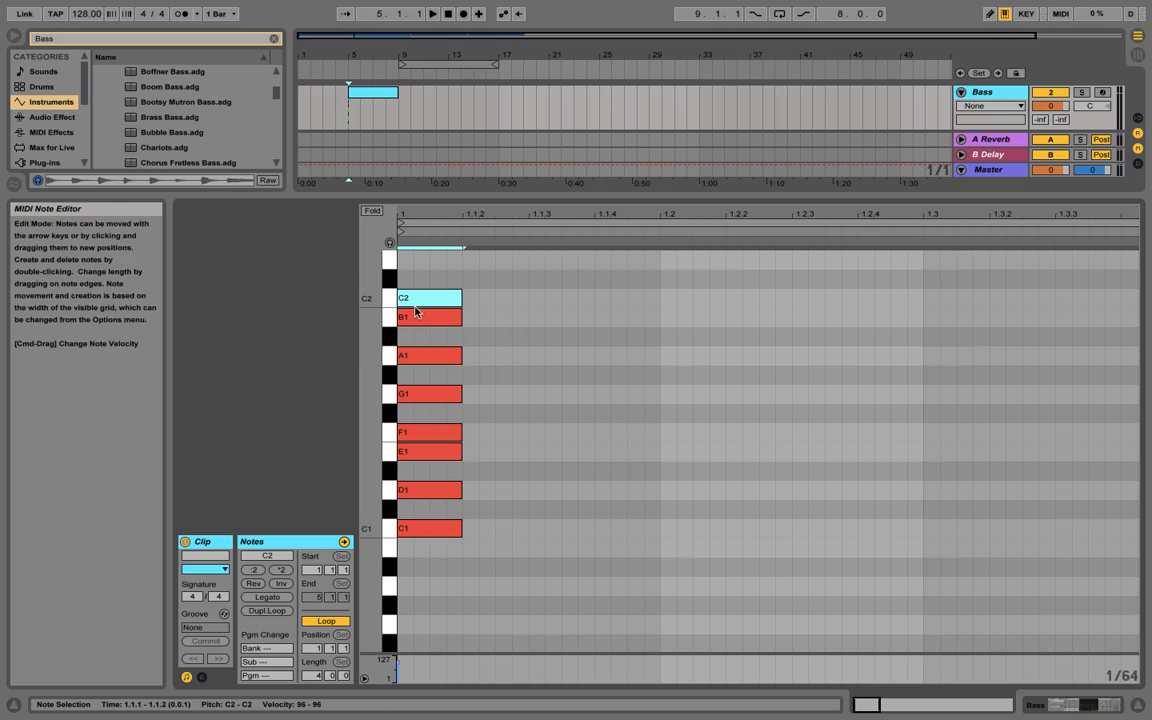
Select the scale's notes one by one from C1 up to C2 to examine their pitches
{"action": "left_click", "coordinate": [410, 528]}
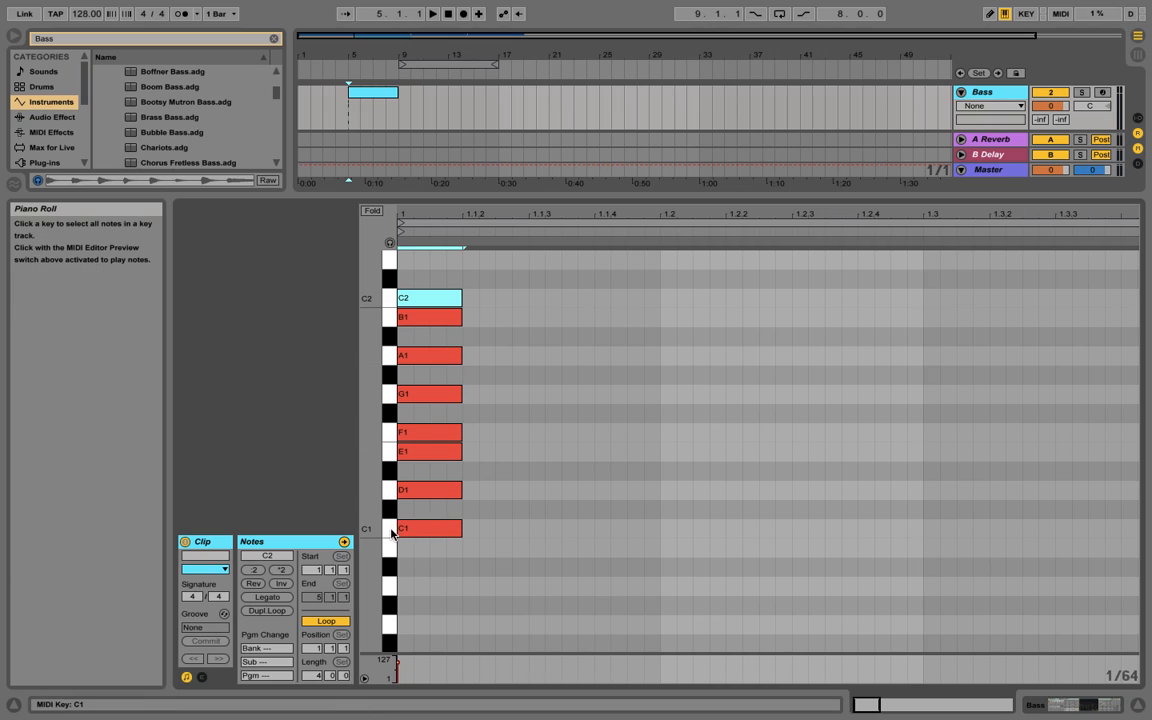
{"action": "left_click", "coordinate": [387, 490]}
{"action": "left_click", "coordinate": [388, 451]}
{"action": "left_click", "coordinate": [388, 432]}
{"action": "left_click", "coordinate": [388, 393]}
{"action": "left_click", "coordinate": [388, 355]}
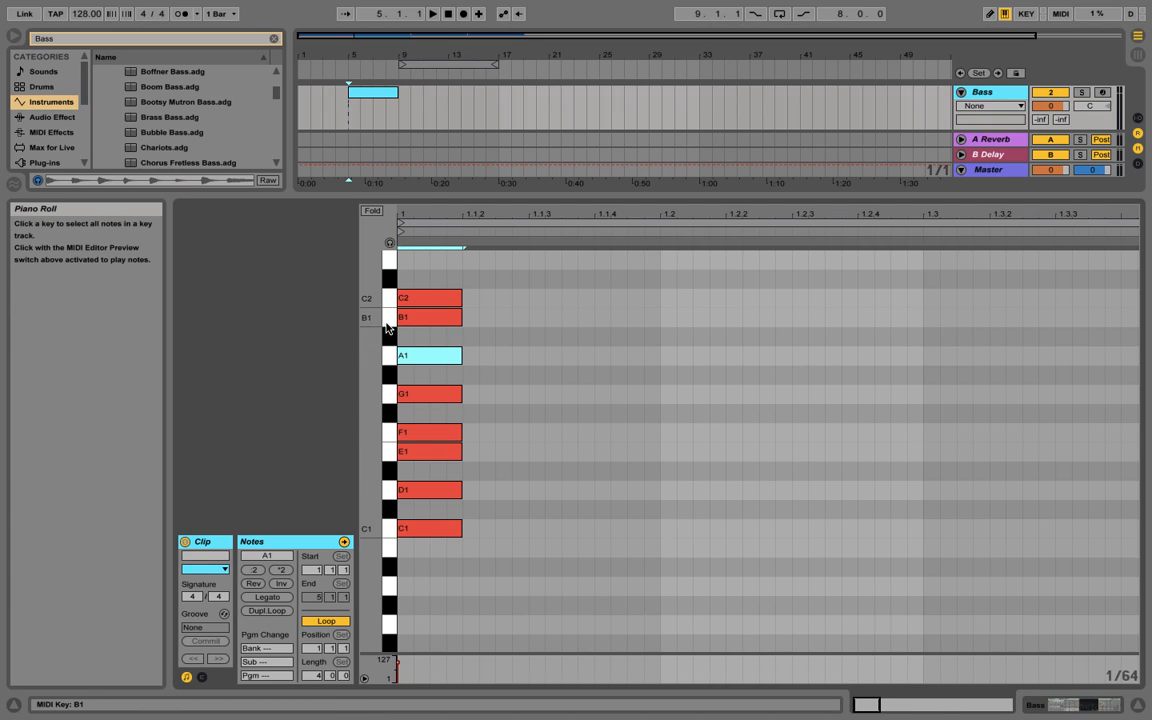
{"action": "left_click", "coordinate": [388, 317]}
{"action": "left_click", "coordinate": [391, 298]}
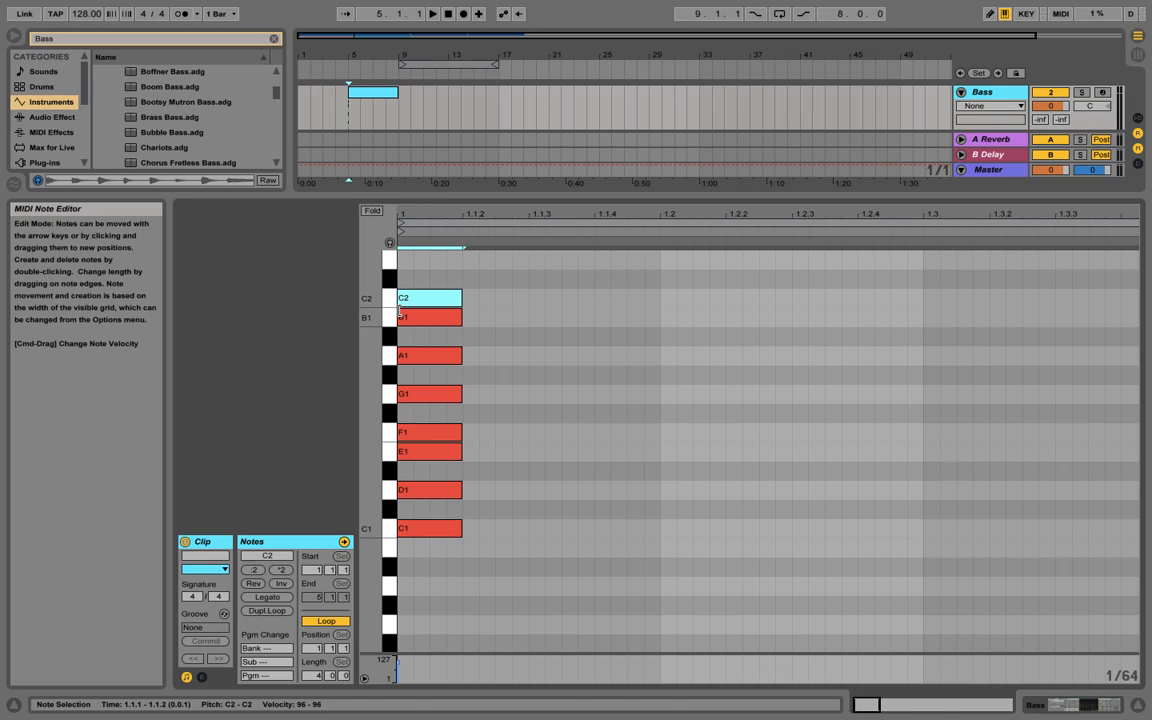
Delete the notes D1 to C2 from the bass clip, keeping only C1
{"action": "left_click_drag", "start_coordinate": [437, 270], "coordinate": [458, 598]}
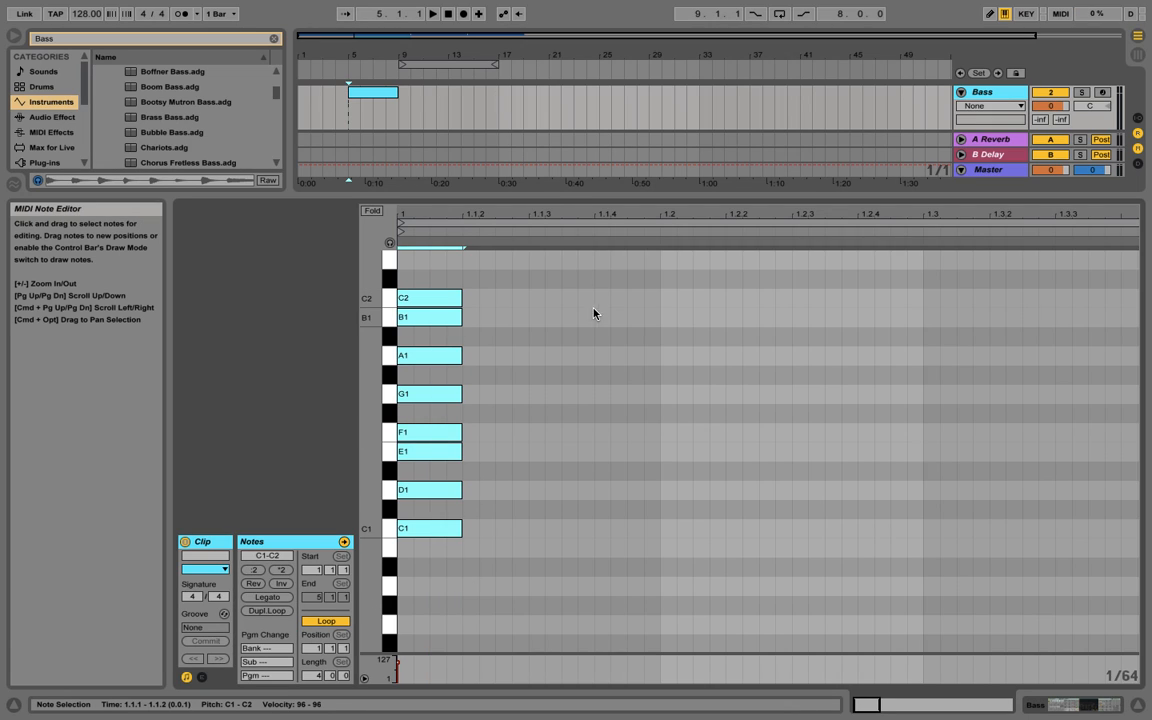
{"action": "left_click_drag", "start_coordinate": [463, 300], "coordinate": [563, 509]}
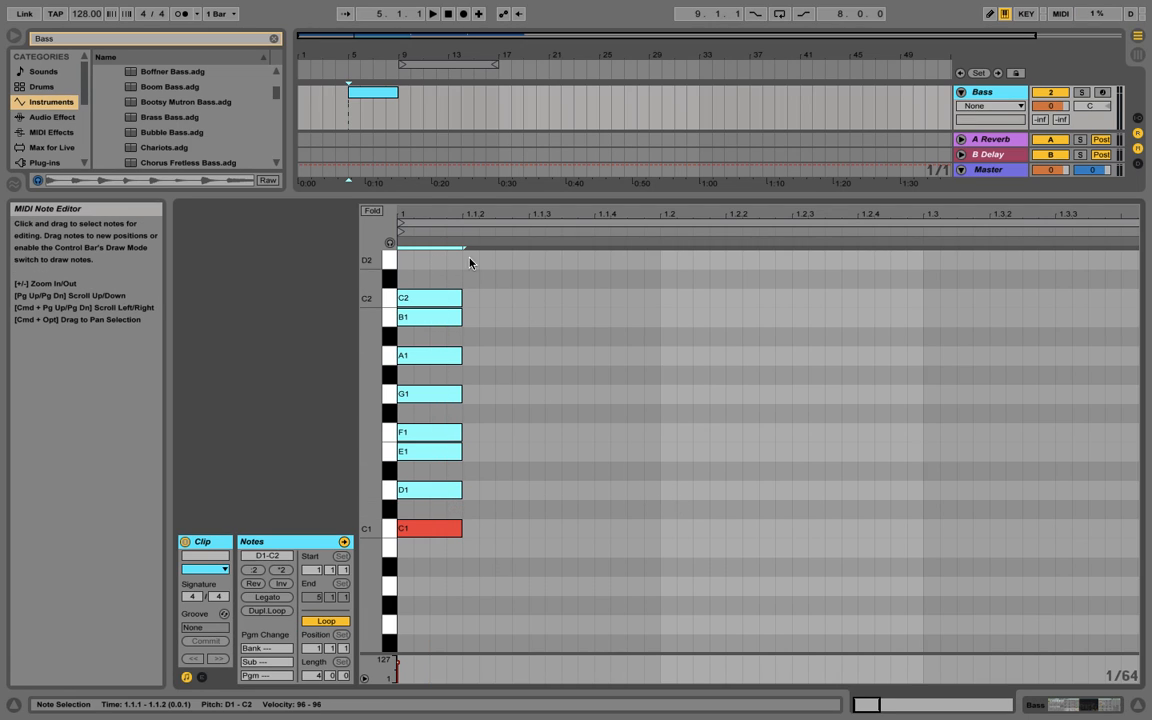
{"action": "left_click_drag", "start_coordinate": [448, 268], "coordinate": [400, 504]}
{"action": "key", "text": "Delete"}
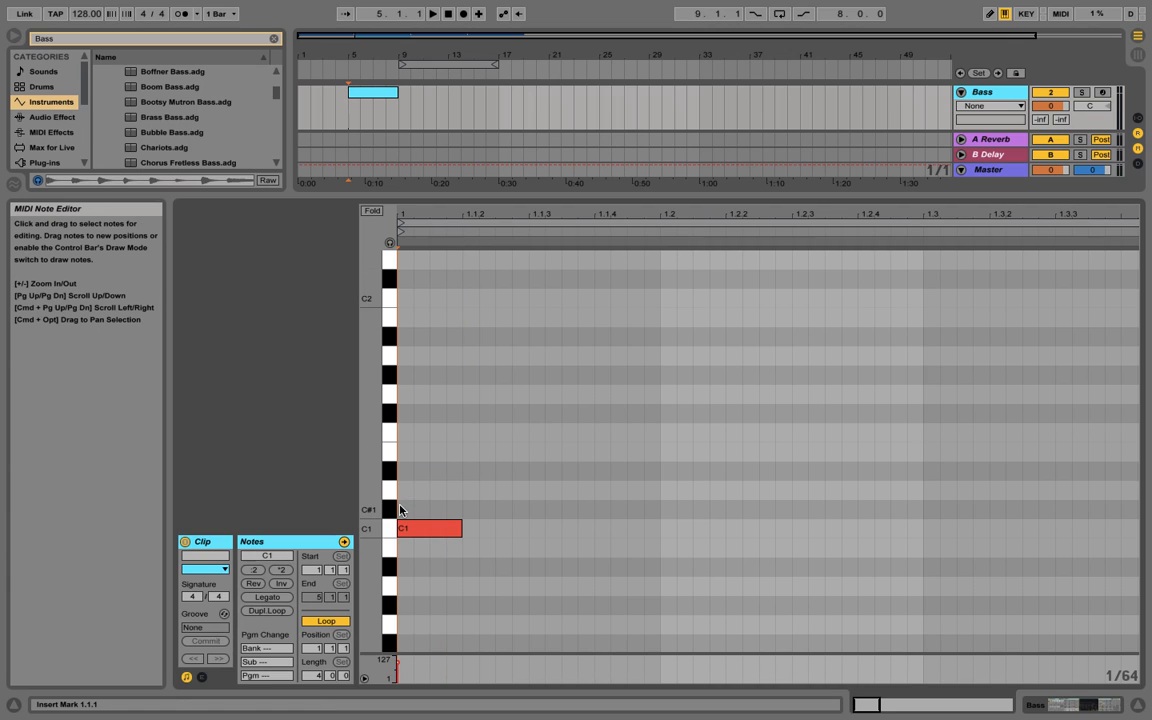
Lengthen the C1 note to position 2.3 and add a D1 note from 2.3 to the start of bar 3
{"action": "left_click_drag", "start_coordinate": [541, 213], "coordinate": [489, 205]}
{"action": "left_click_drag", "start_coordinate": [405, 528], "coordinate": [671, 545]}
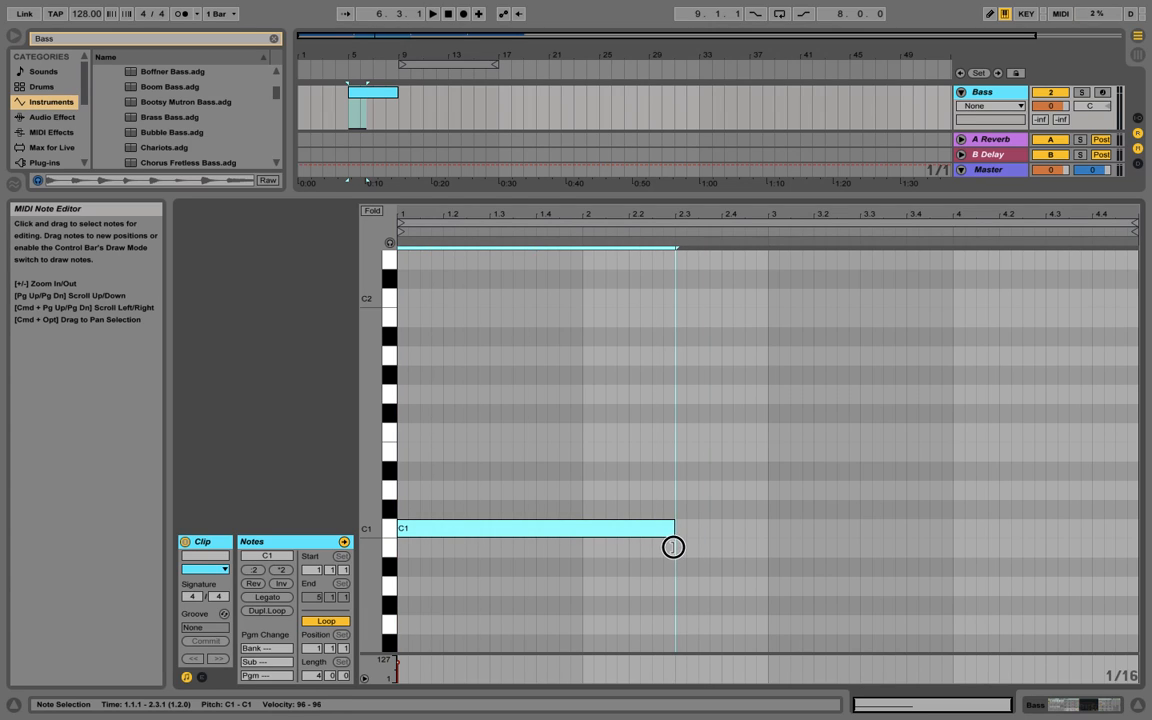
{"action": "double_click", "coordinate": [680, 489]}
{"action": "left_click_drag", "start_coordinate": [687, 489], "coordinate": [766, 487]}
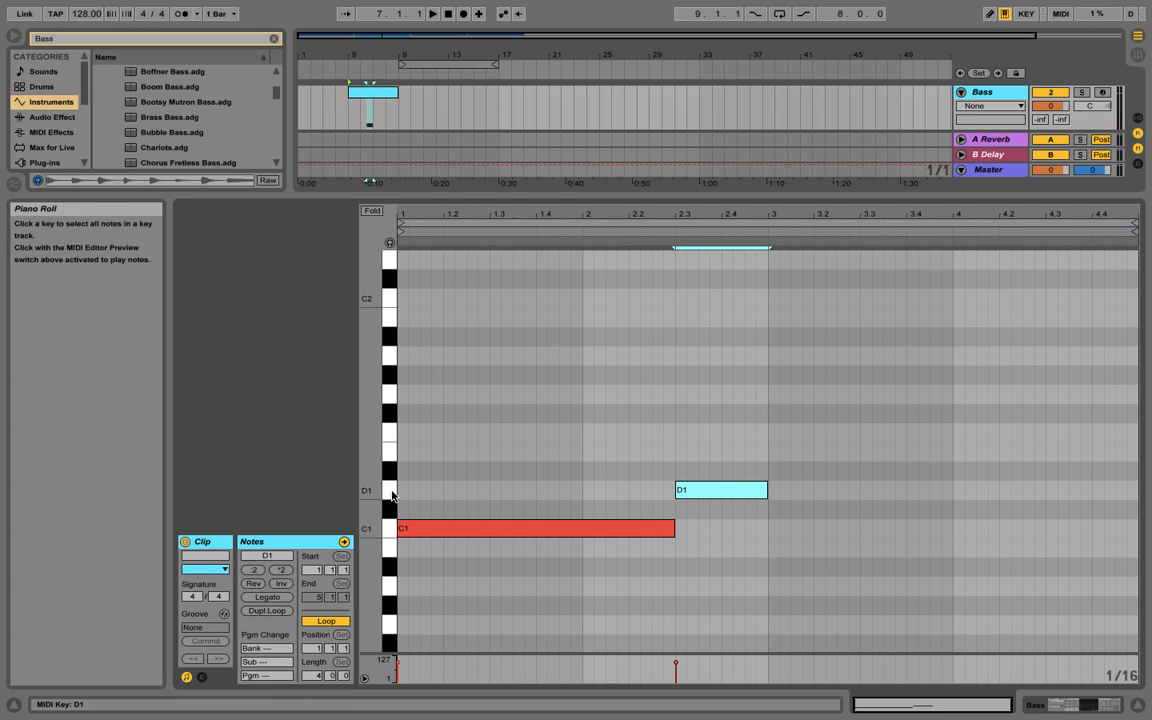
Fill the clip's bar 3 with an E1 note and bar 4 with an F1 note, and preview the C1 key
{"action": "double_click", "coordinate": [772, 451]}
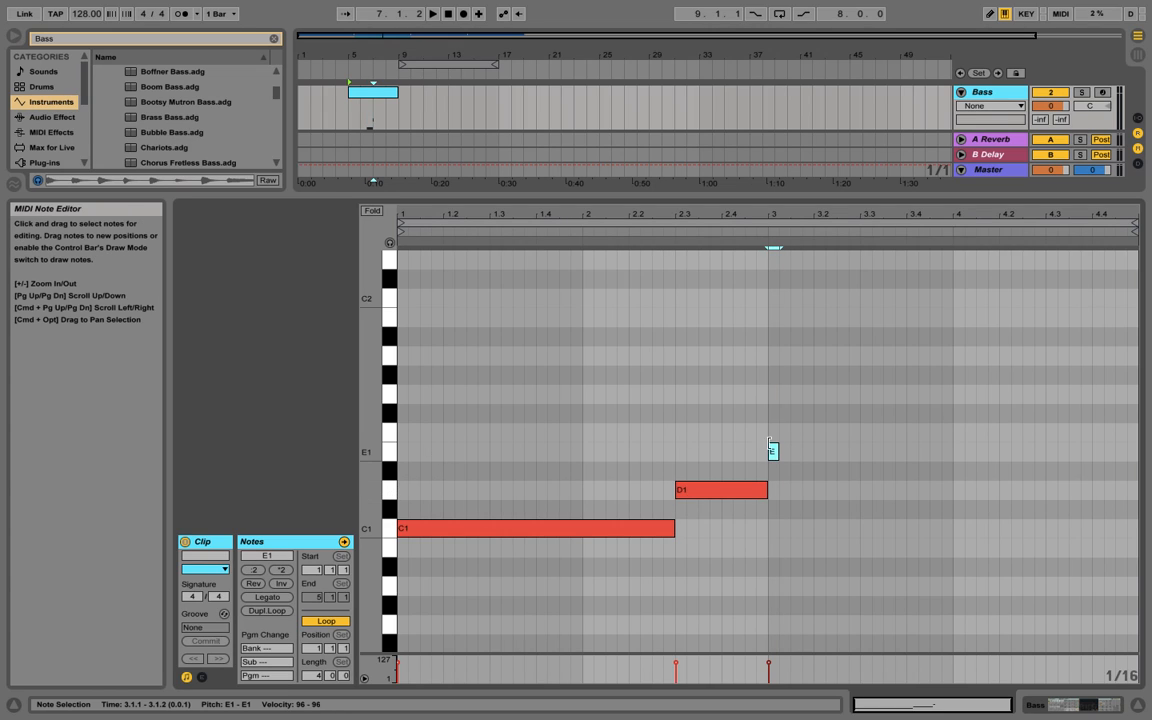
{"action": "left_click_drag", "start_coordinate": [774, 451], "coordinate": [1140, 432]}
{"action": "double_click", "coordinate": [957, 432]}
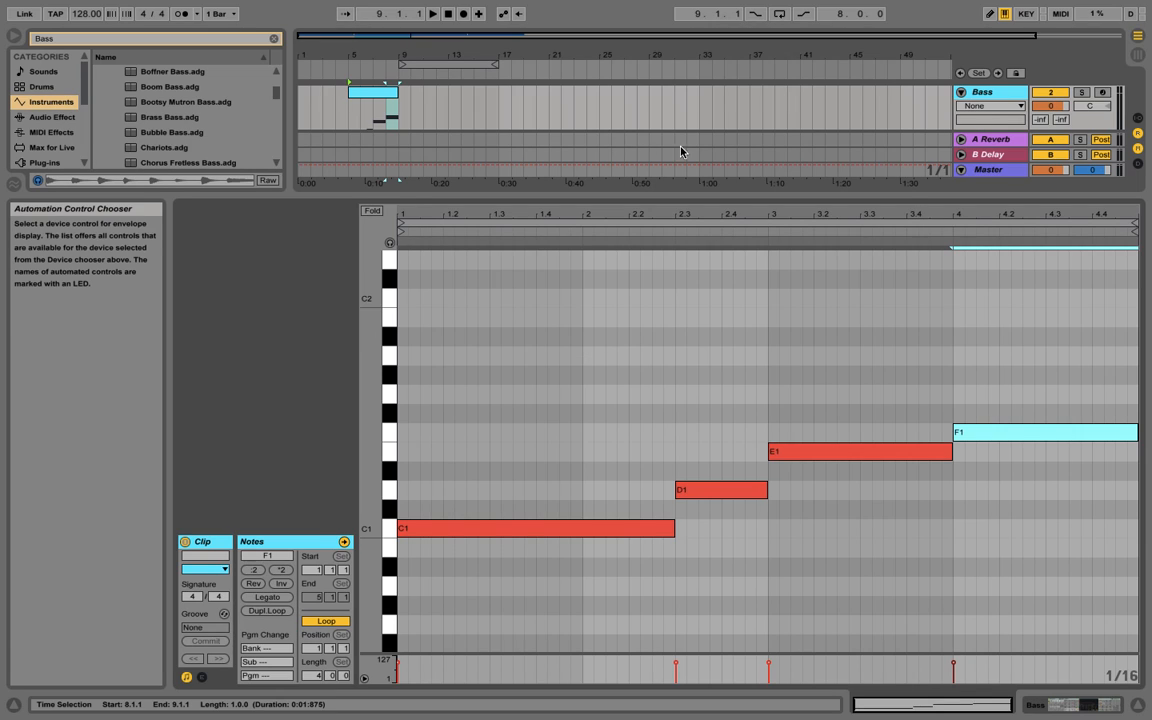
{"action": "left_click", "coordinate": [388, 531]}
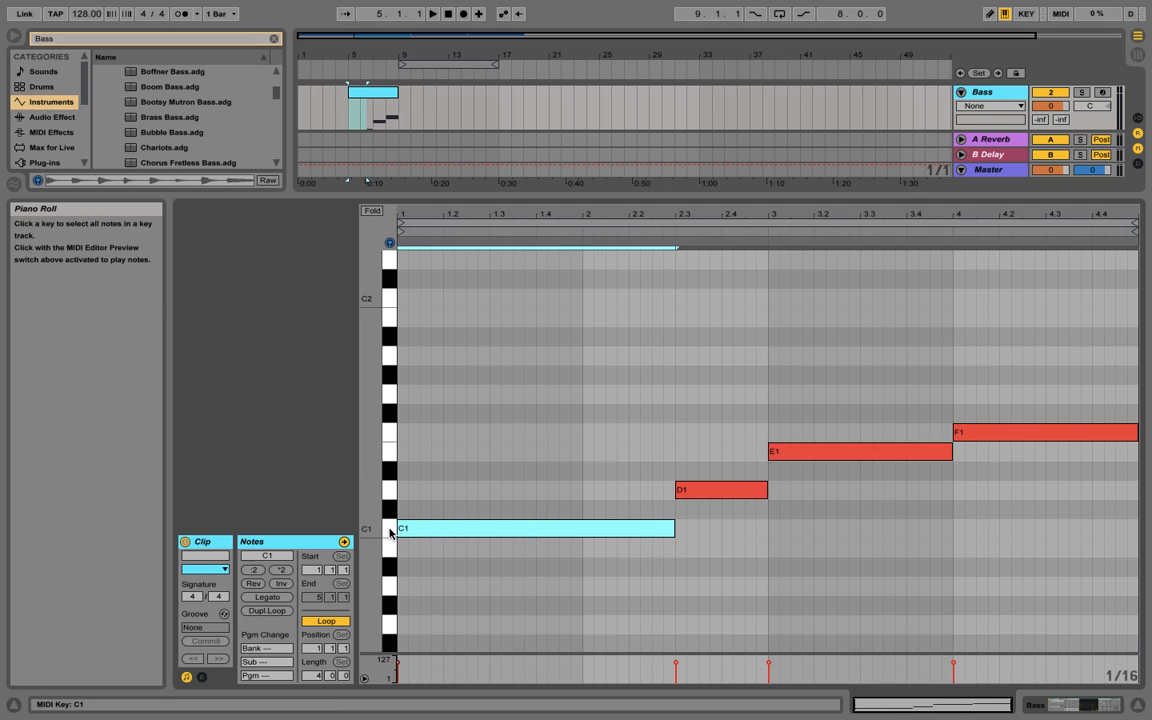
Transpose all four notes of the bass clip down one octave to C0, D0, E0 and F0
{"action": "scroll", "coordinate": [389, 533], "scroll_direction": "down", "scroll_amount": 1}
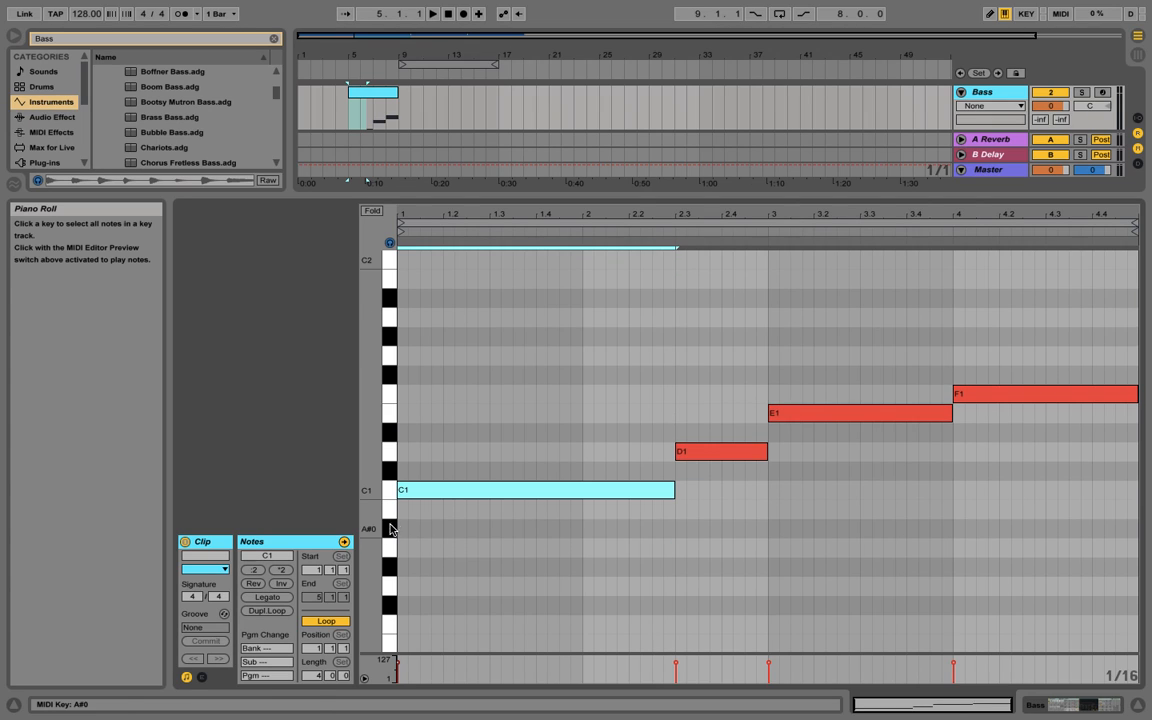
{"action": "left_click_drag", "start_coordinate": [468, 540], "coordinate": [1013, 366]}
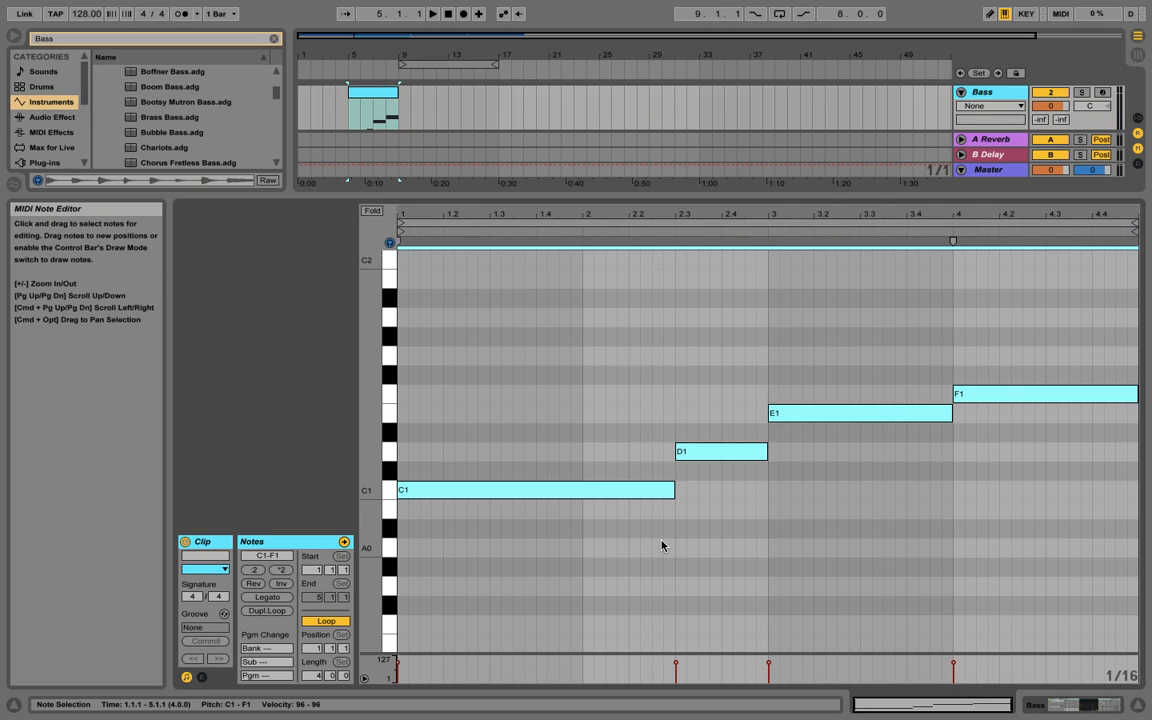
{"action": "key", "text": "shift+Down"}
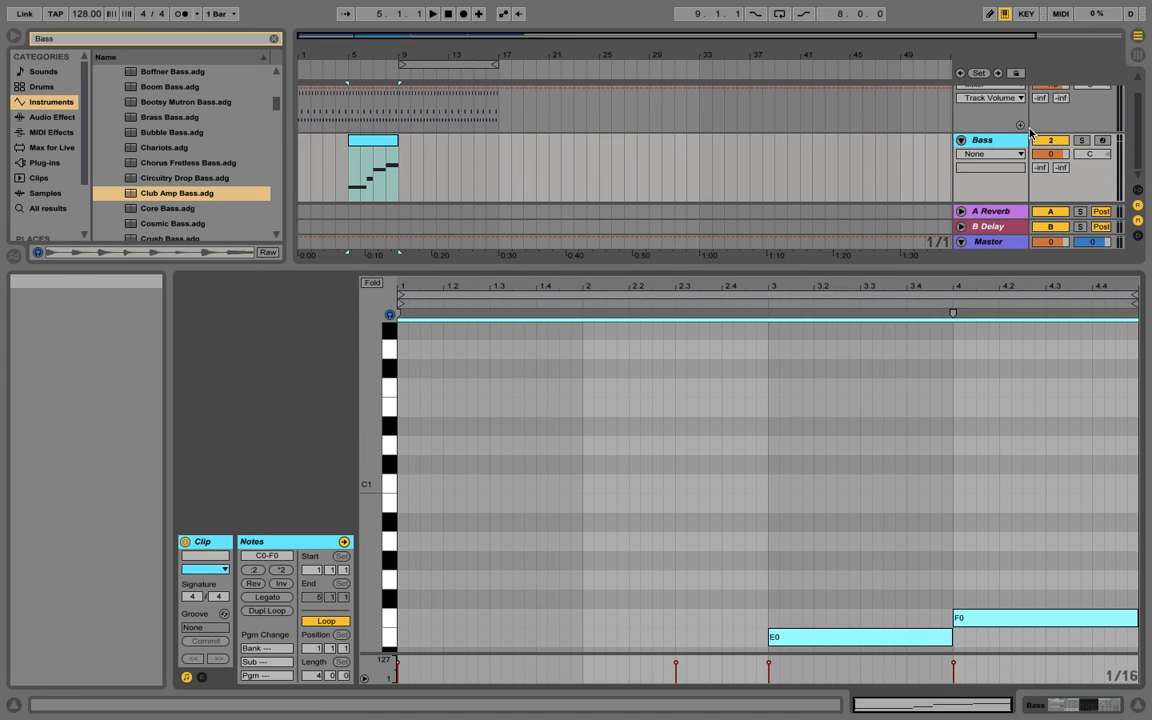
Check the Club Amp Bass device on the Bass track and reopen the bass clip's notes in an enlarged editor
{"action": "left_click", "coordinate": [998, 138]}
{"action": "left_click", "coordinate": [222, 597]}
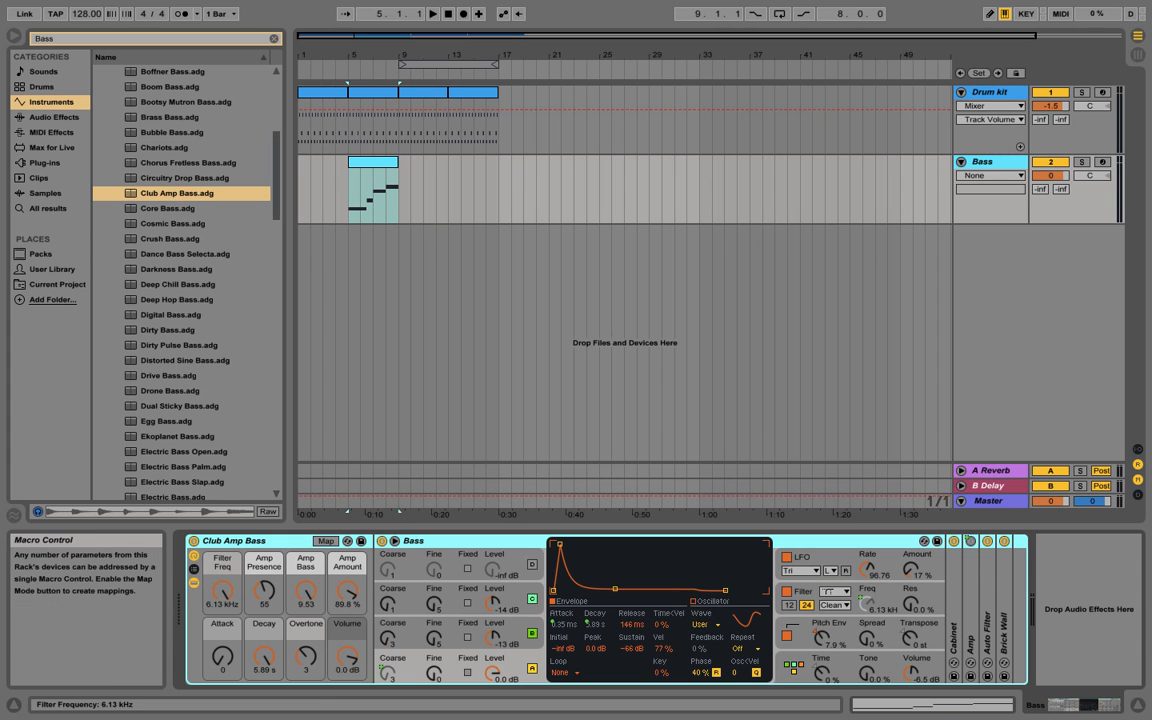
{"action": "double_click", "coordinate": [369, 167]}
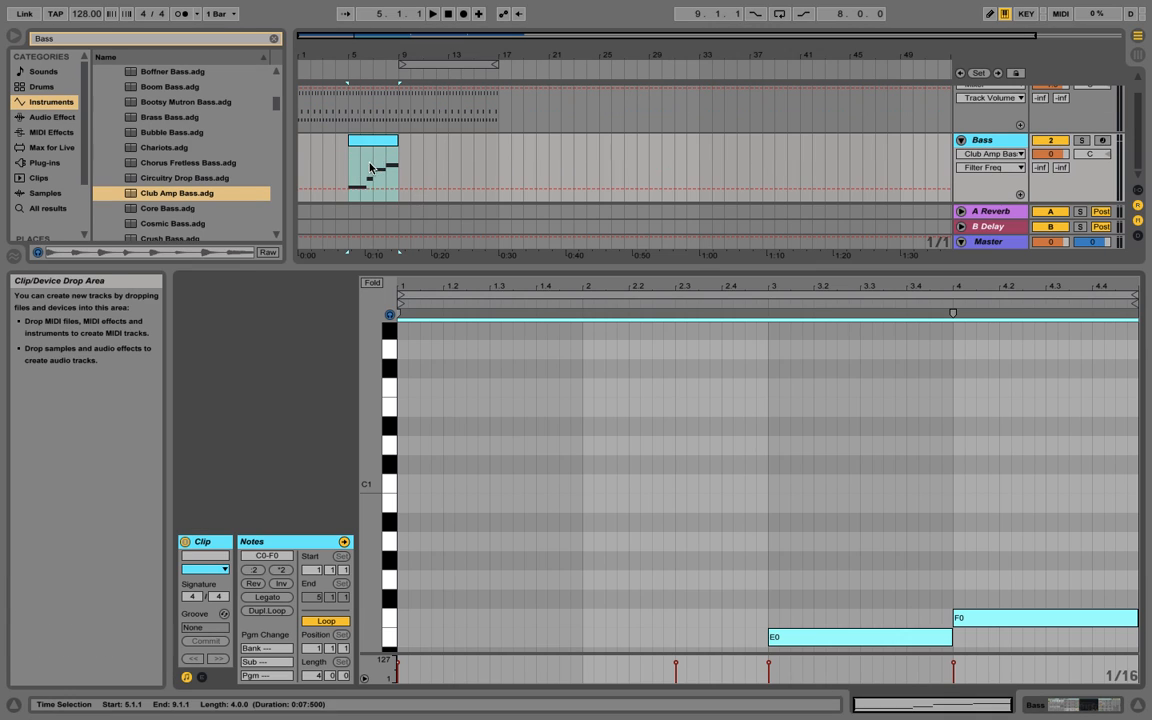
{"action": "left_click_drag", "start_coordinate": [600, 266], "coordinate": [637, 145]}
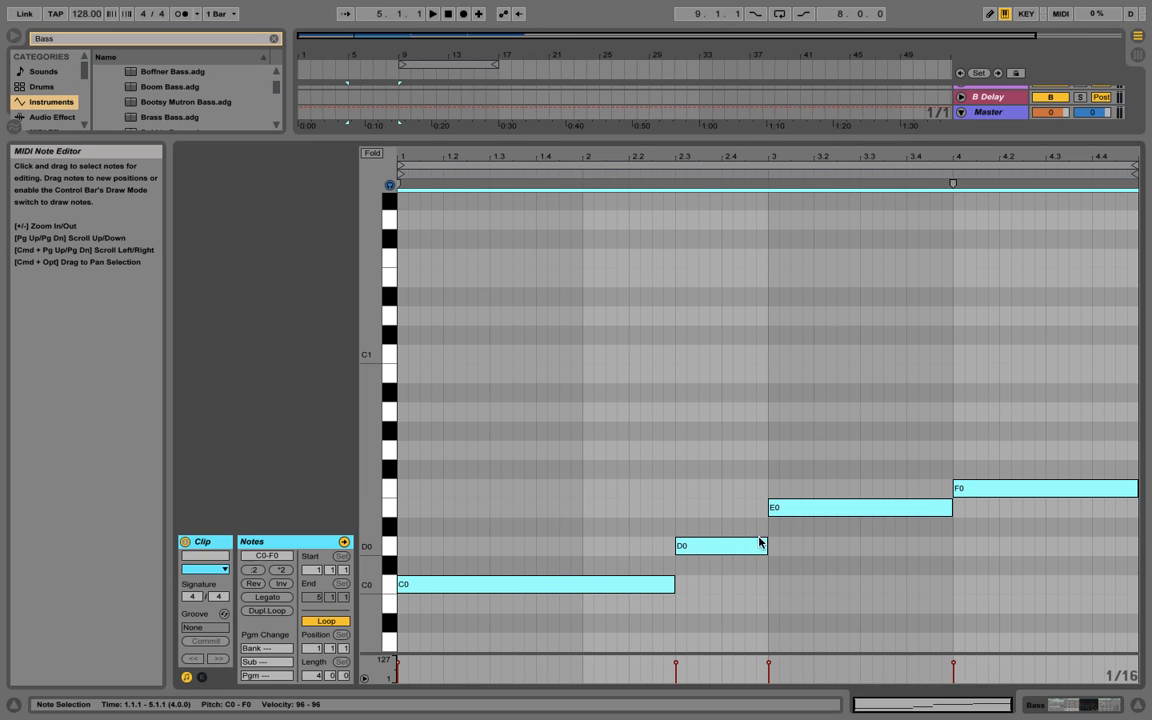
Try the four bass notes two semitones higher and return them to their C0 to F0 pitches
{"action": "left_click_drag", "start_coordinate": [715, 547], "coordinate": [709, 519]}
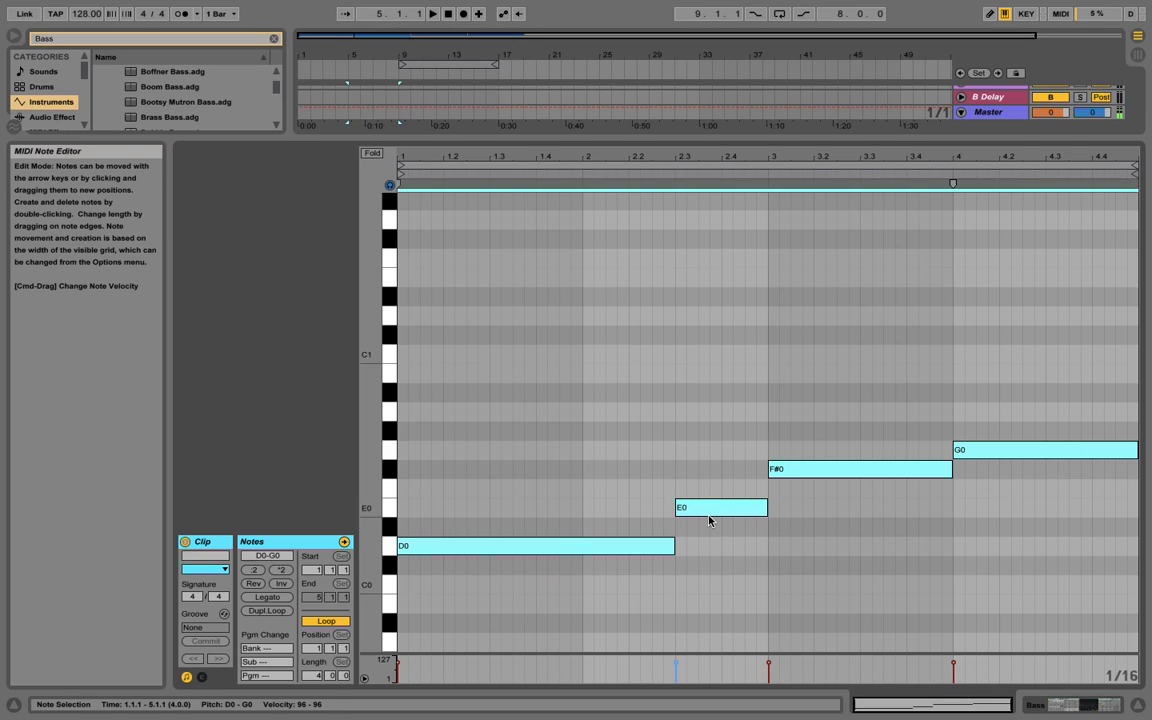
{"action": "key", "text": "Down"}
{"action": "key", "text": "Down"}
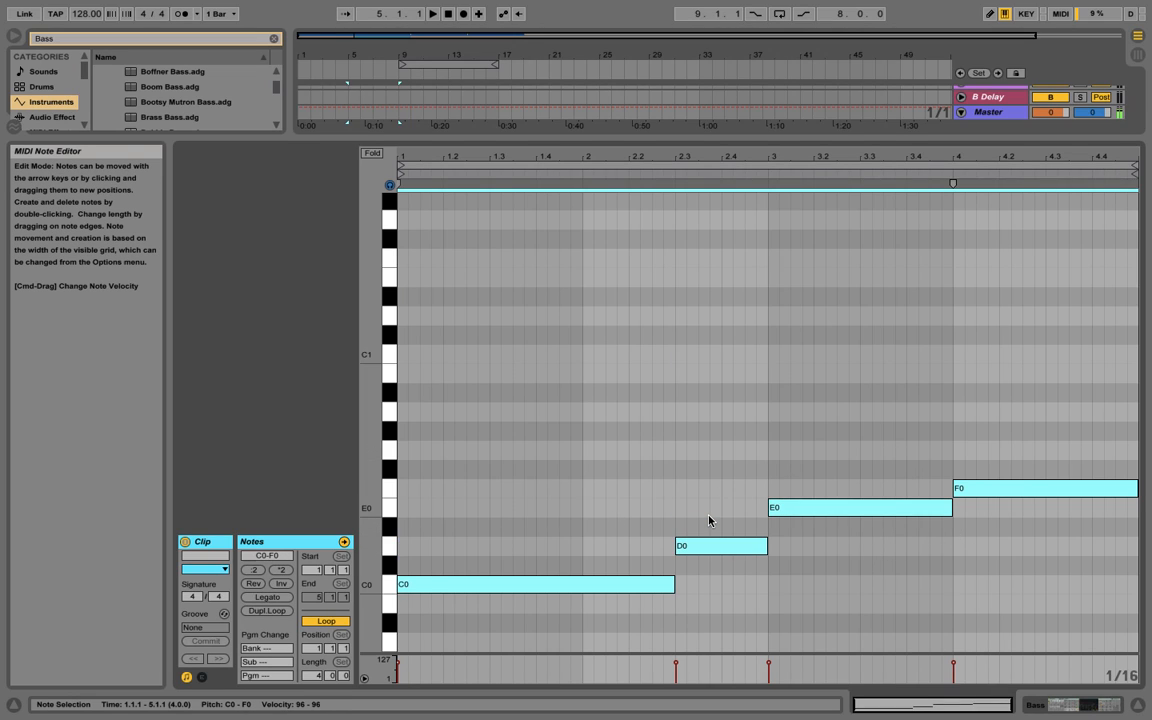
{"action": "left_click_drag", "start_coordinate": [712, 134], "coordinate": [715, 419]}
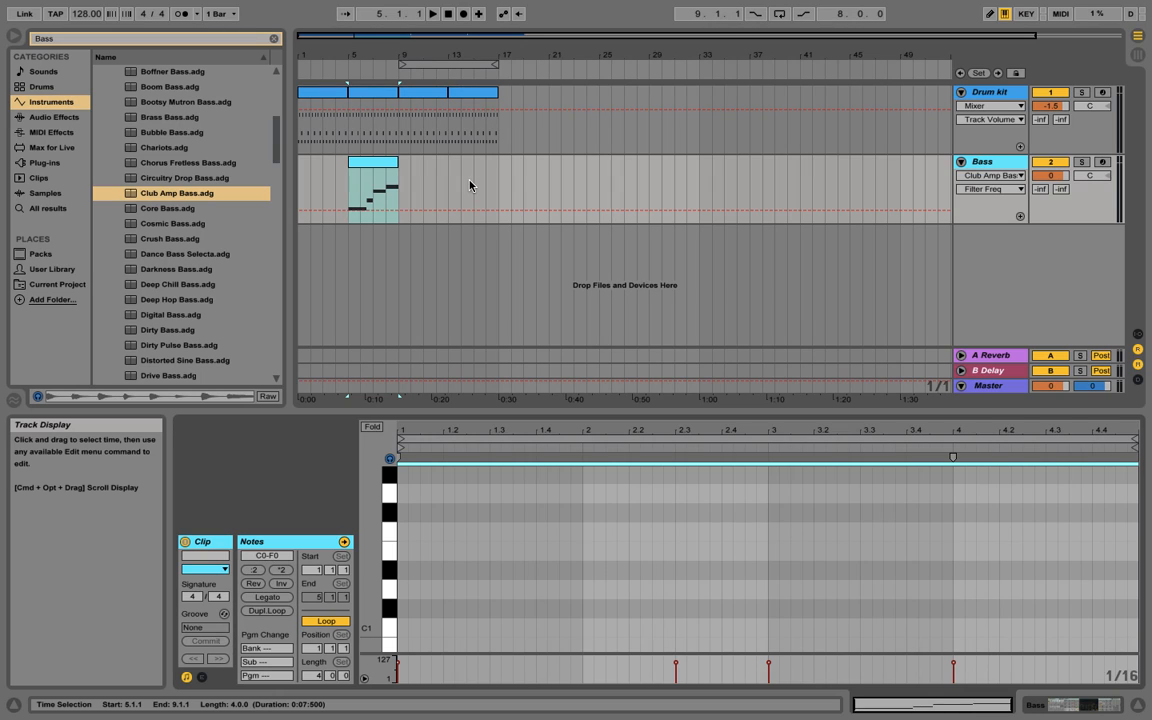
{"action": "left_click", "coordinate": [352, 175]}
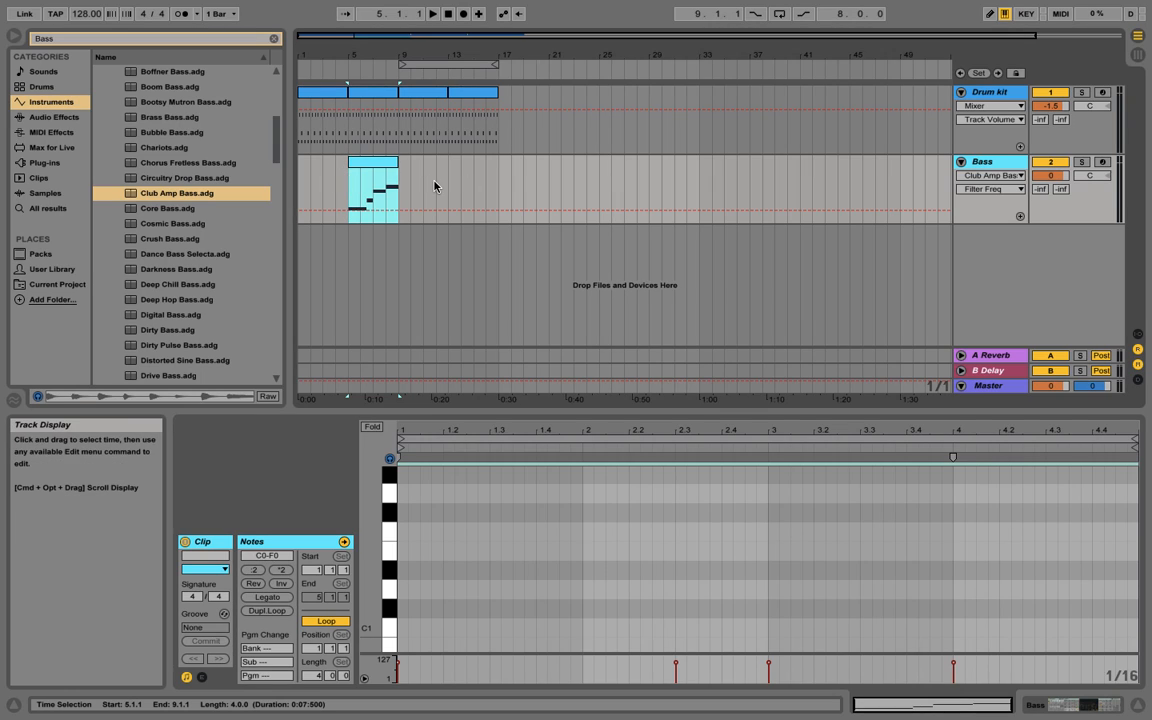
{"action": "left_click", "coordinate": [332, 164]}
{"action": "left_click", "coordinate": [370, 162]}
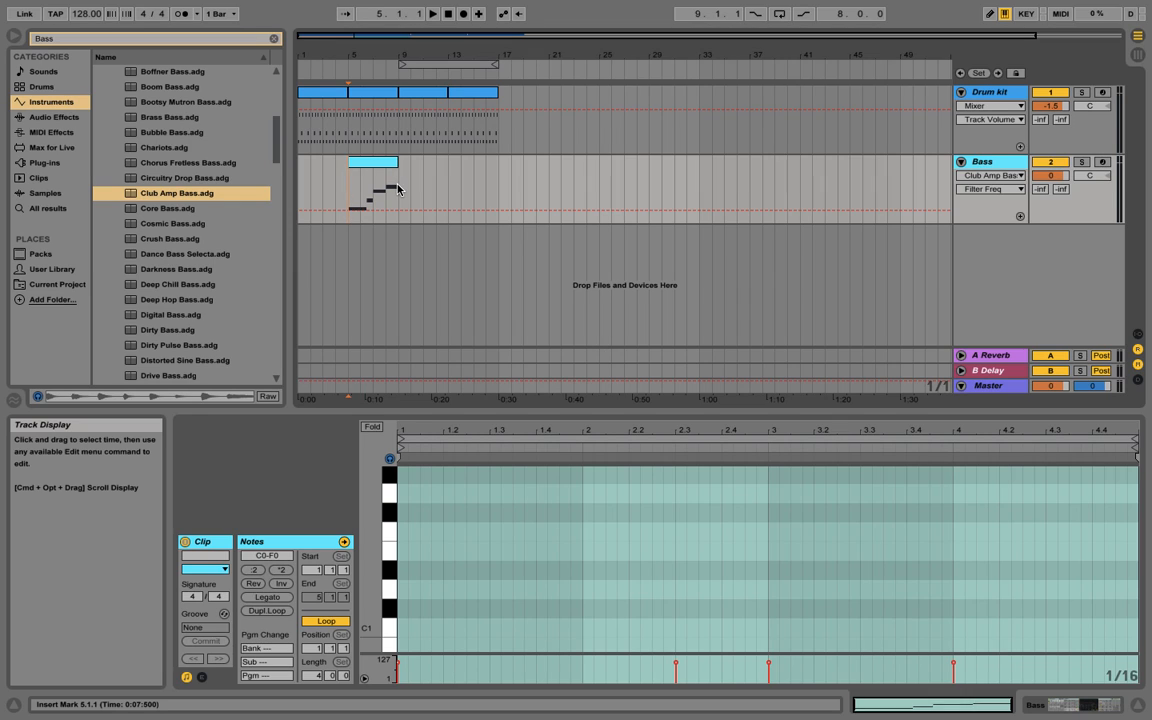
{"action": "left_click", "coordinate": [358, 163]}
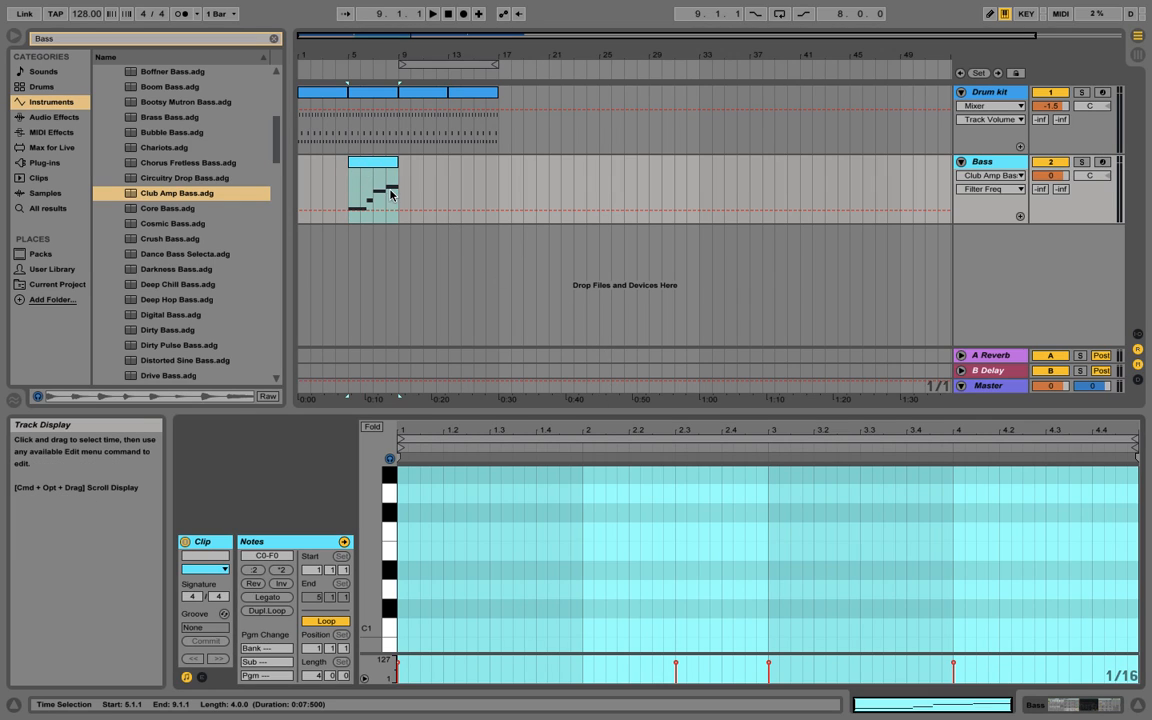
{"action": "left_click", "coordinate": [376, 172]}
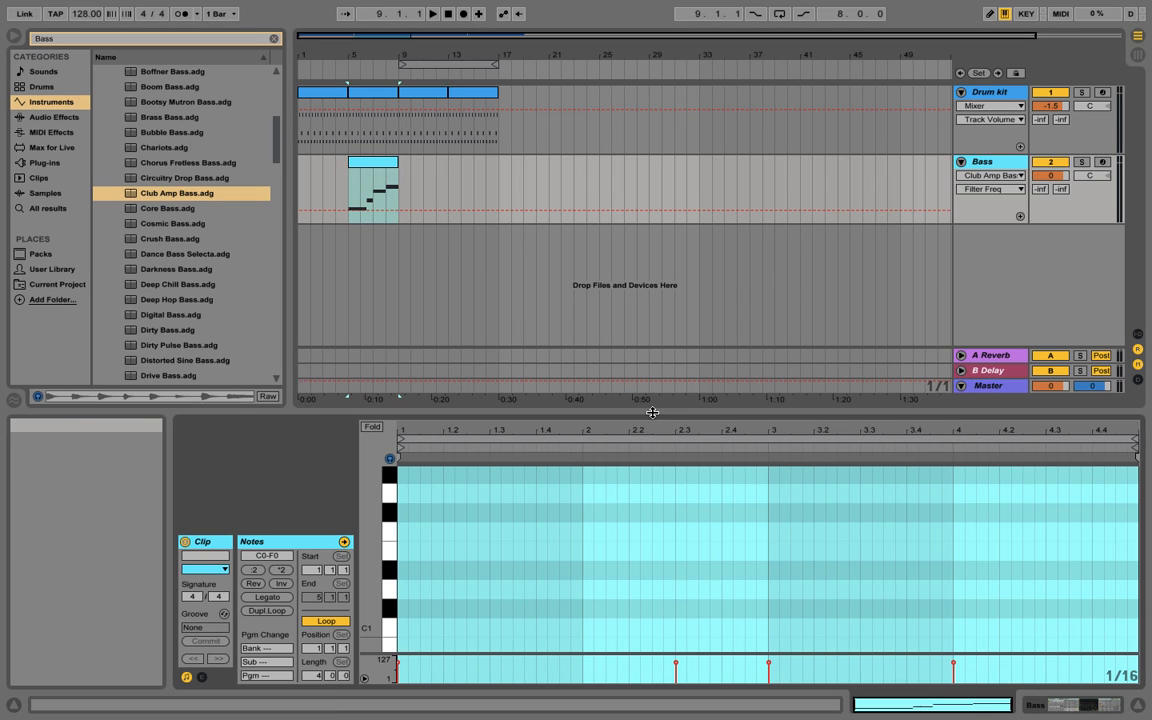
{"action": "left_click_drag", "start_coordinate": [652, 412], "coordinate": [663, 121]}
{"action": "left_click", "coordinate": [793, 380]}
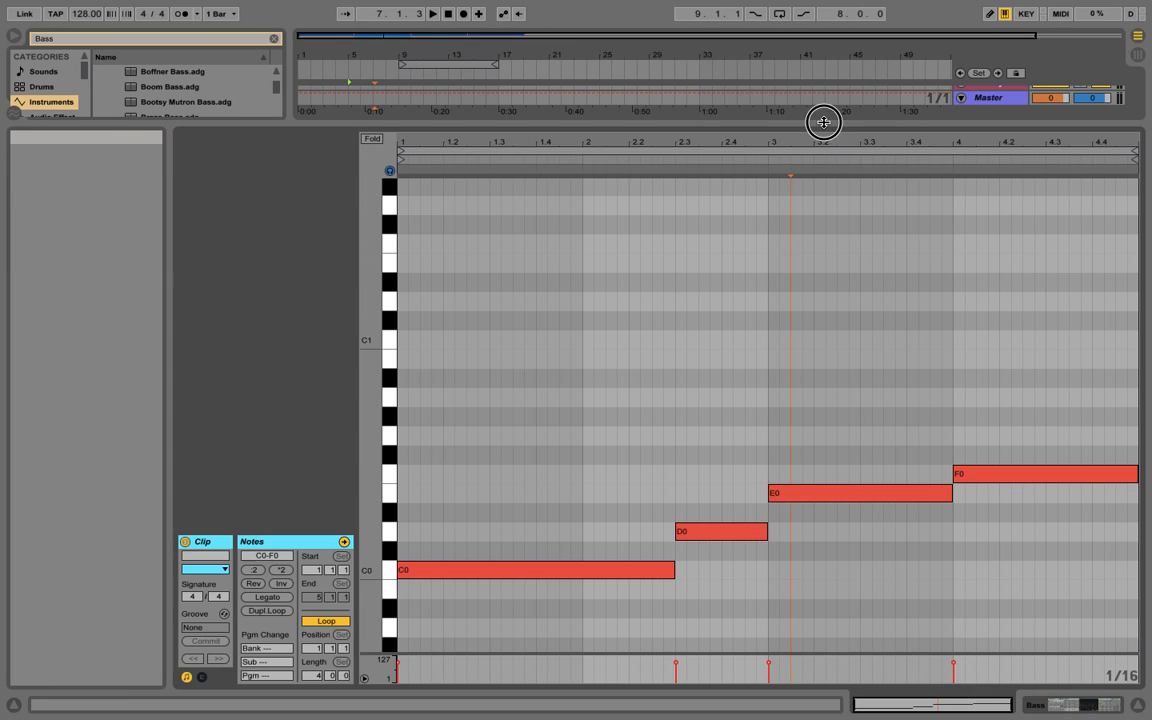
{"action": "left_click_drag", "start_coordinate": [823, 122], "coordinate": [818, 509]}
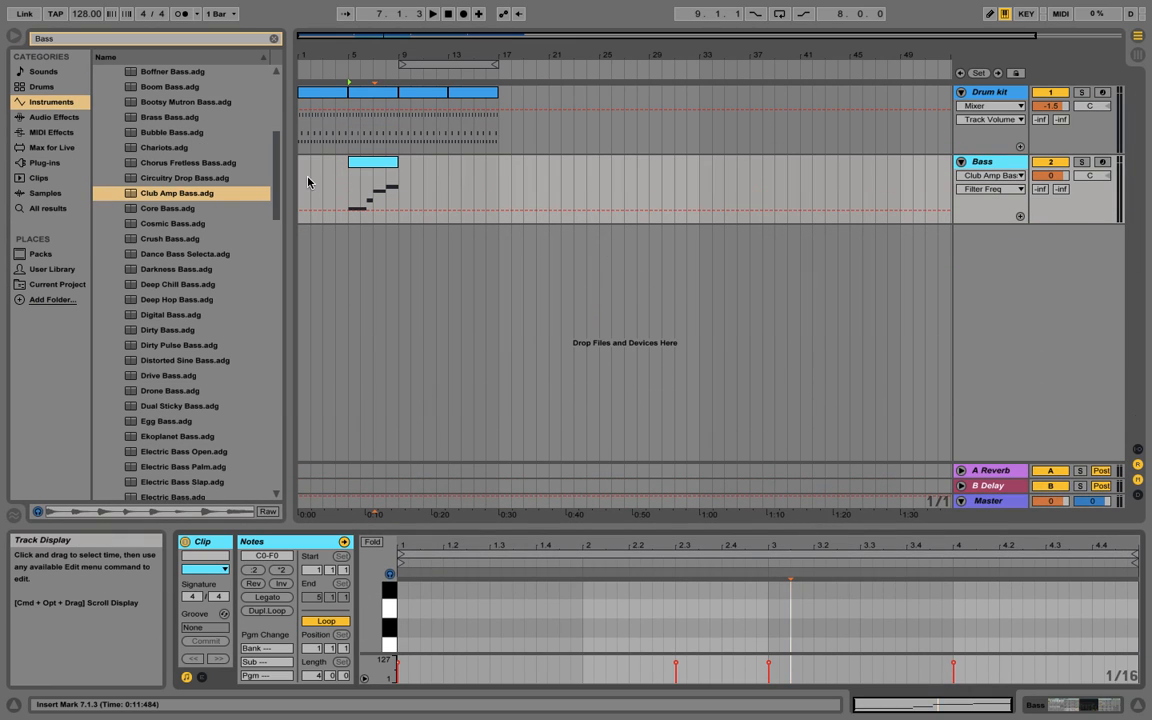
Start playback from bar 1 and duplicate the bass clip into bars 9 to 13
{"action": "left_click", "coordinate": [301, 175]}
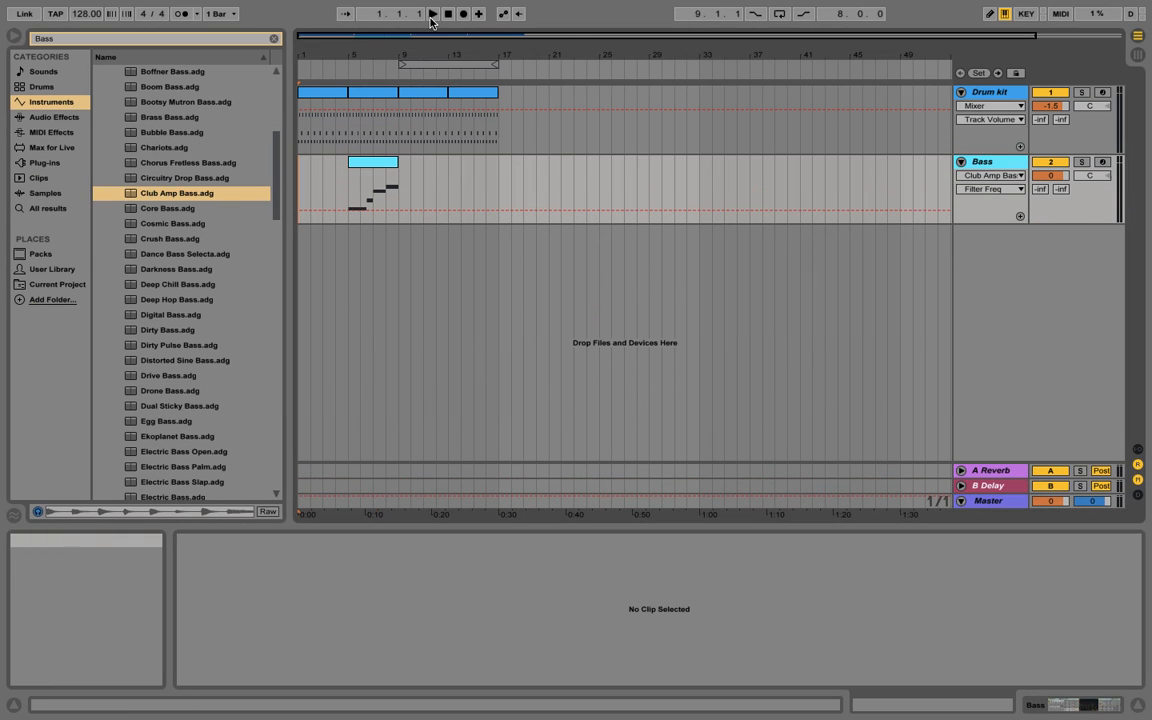
{"action": "key", "text": "space"}
{"action": "left_click", "coordinate": [372, 160]}
{"action": "key", "text": "super+d"}
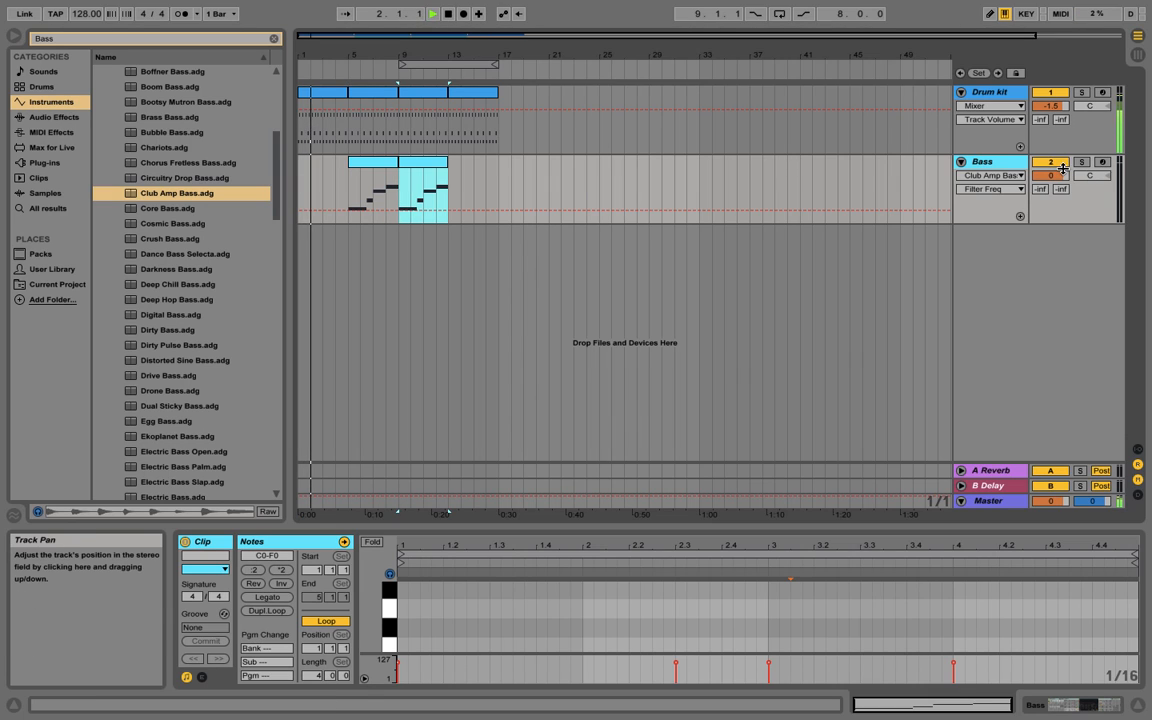
Duplicate the bass clip again up to bar 17, lower the Bass track's volume to -3.4, and stop playback
{"action": "left_click_drag", "start_coordinate": [1062, 170], "coordinate": [1062, 174]}
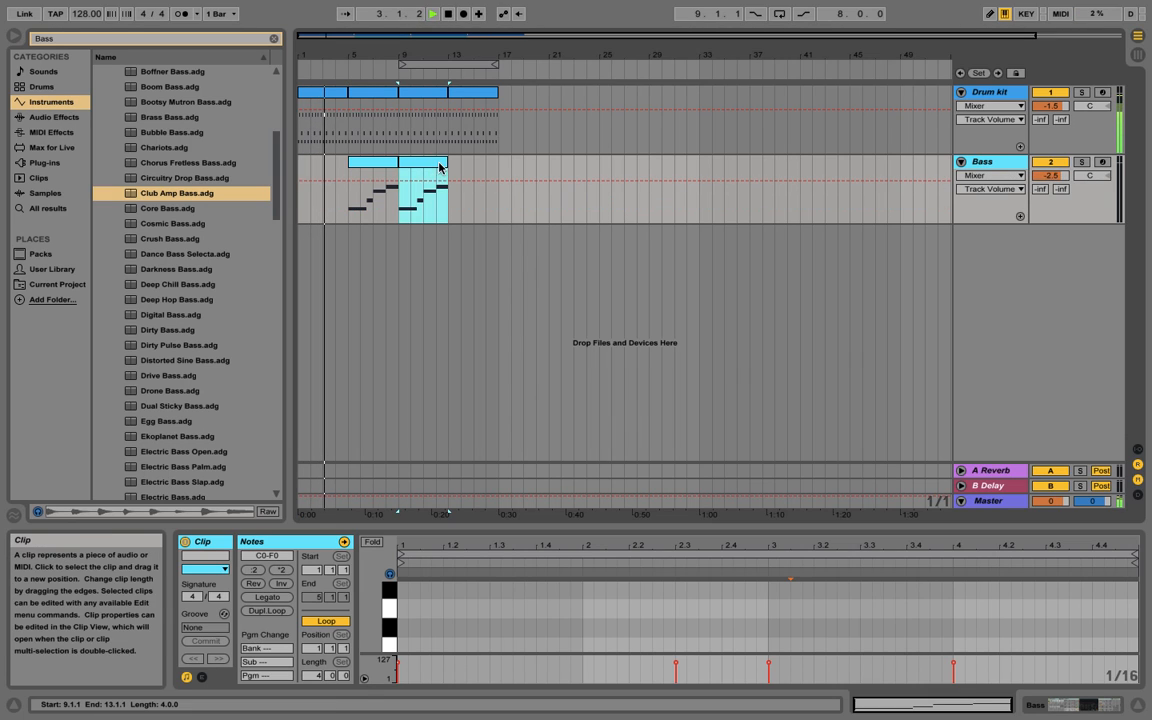
{"action": "key", "text": "super+d"}
{"action": "left_click_drag", "start_coordinate": [1050, 175], "coordinate": [1050, 194]}
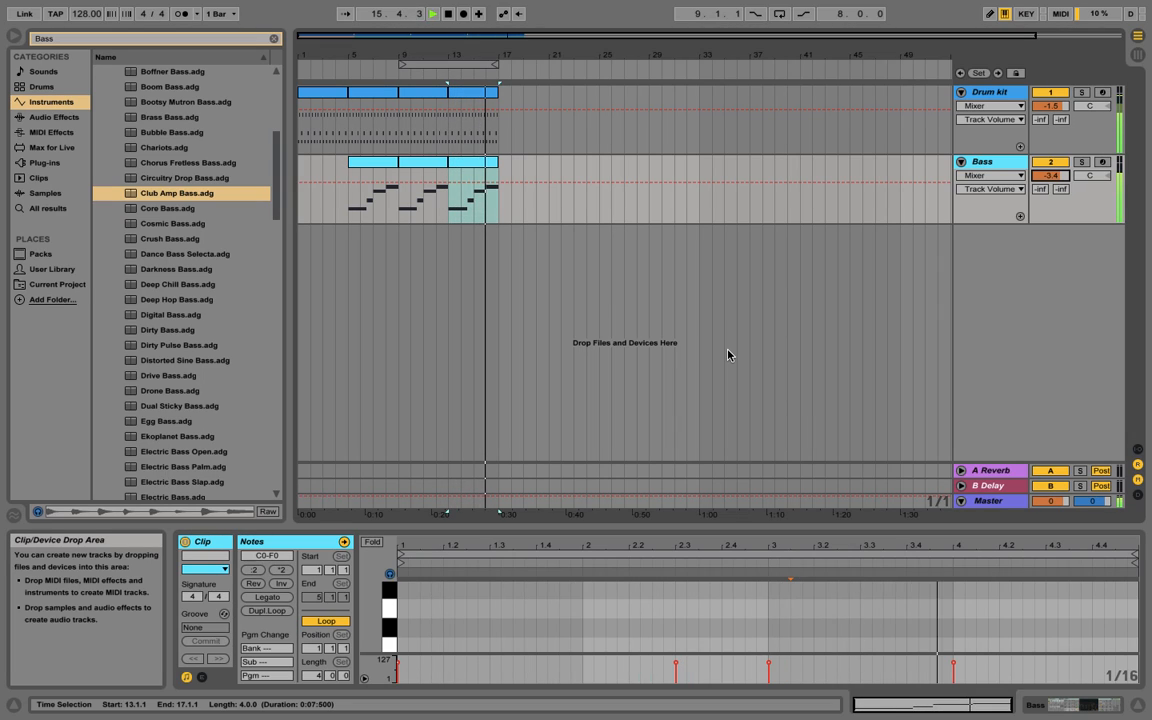
{"action": "key", "text": "space"}
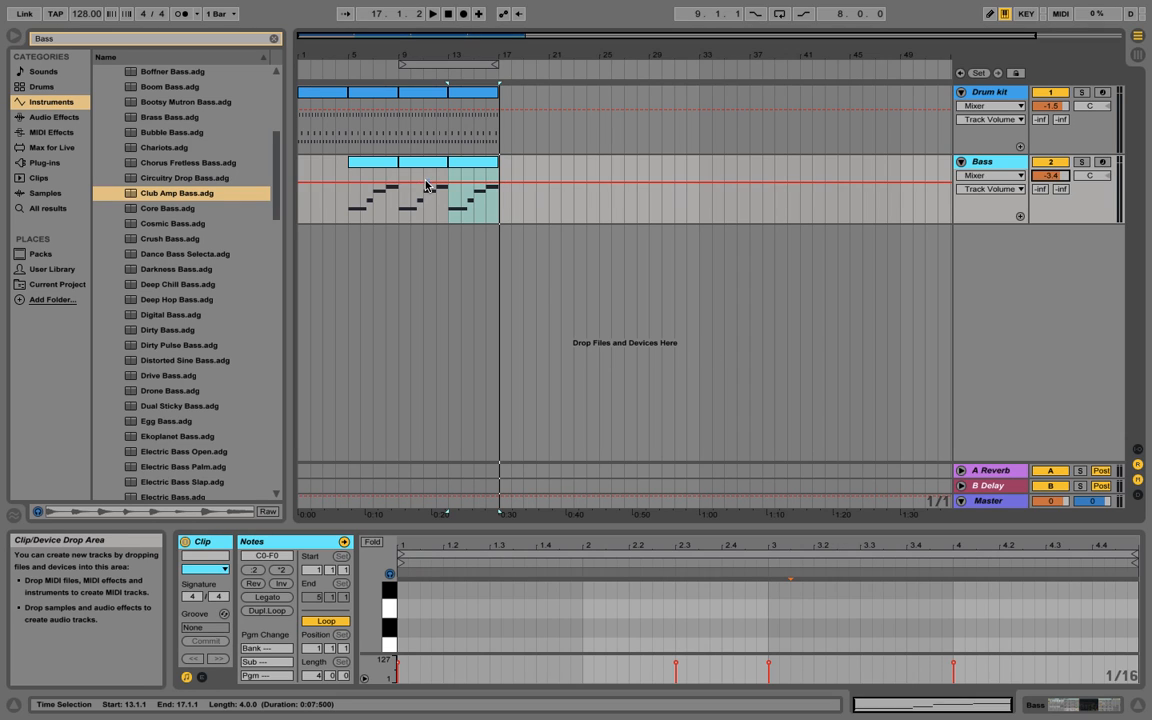
Open the first bass clip in an enlarged note editor and shorten its C0 note to end at 1.1.3
{"action": "left_click", "coordinate": [375, 190]}
{"action": "left_click_drag", "start_coordinate": [705, 530], "coordinate": [848, 92]}
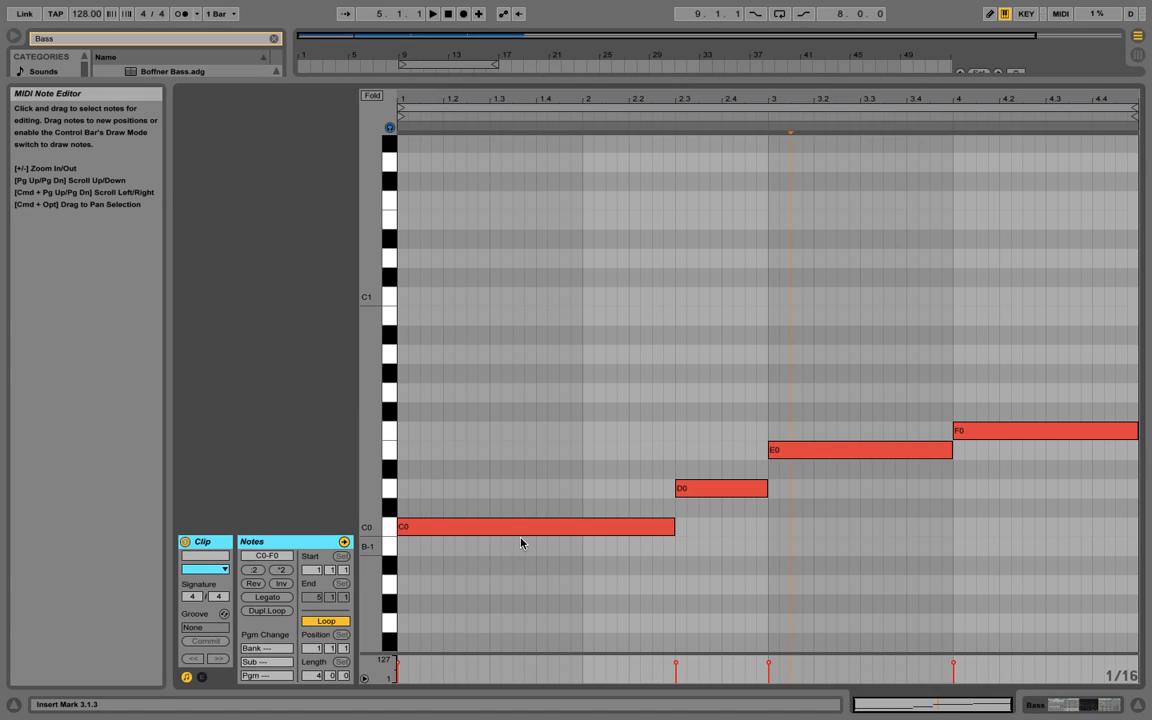
{"action": "left_click", "coordinate": [578, 533]}
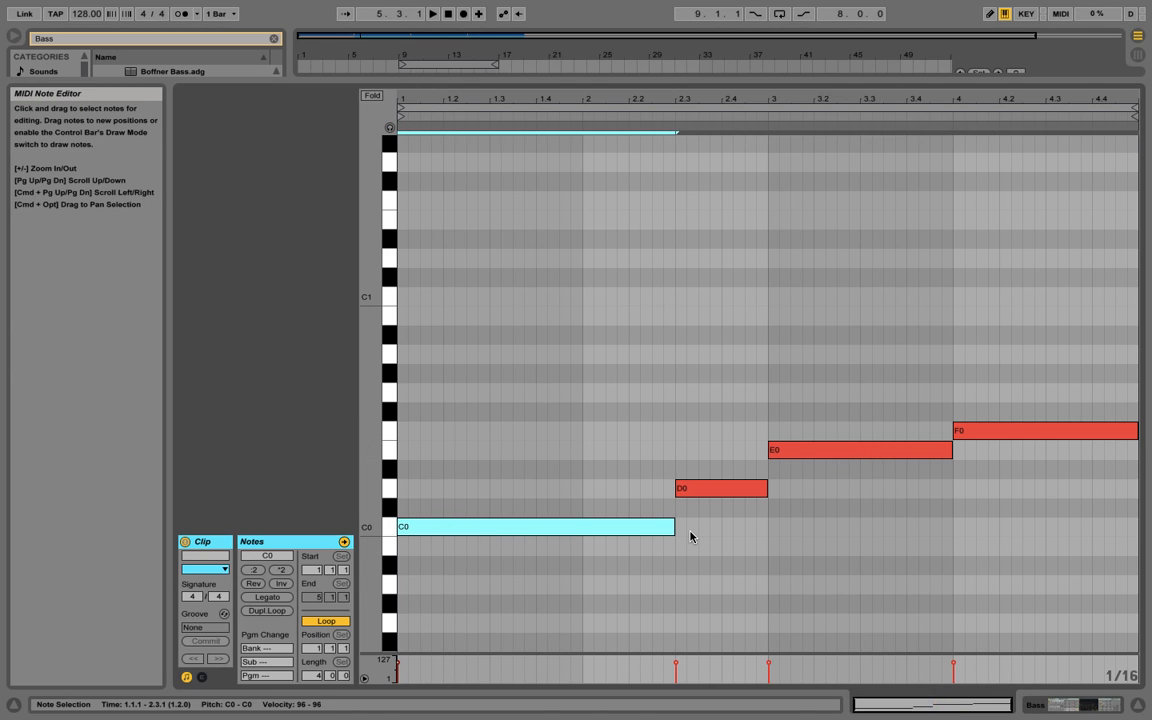
{"action": "left_click_drag", "start_coordinate": [673, 527], "coordinate": [418, 531]}
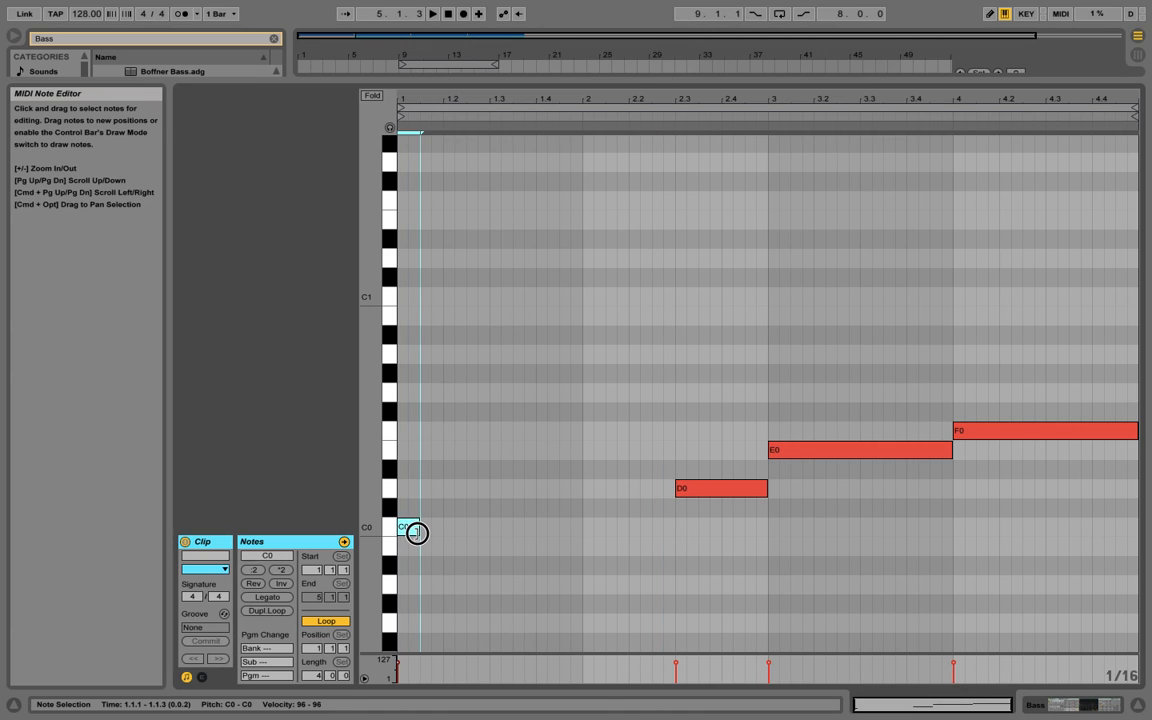
Add C0 notes at 1.2, 1.3.3 and 1.4.3, plus a longer C0 note filling 2 to 2.3
{"action": "double_click", "coordinate": [440, 527]}
{"action": "left_click_drag", "start_coordinate": [437, 530], "coordinate": [582, 527]}
{"action": "double_click", "coordinate": [519, 527]}
{"action": "double_click", "coordinate": [565, 527]}
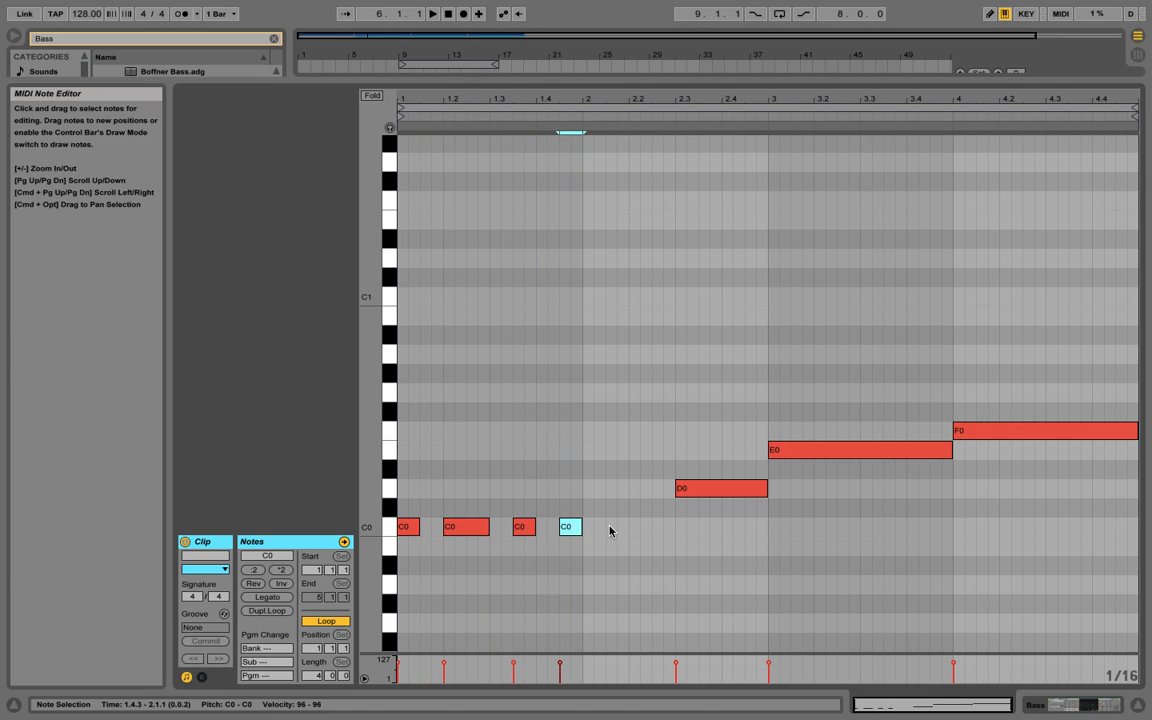
{"action": "double_click", "coordinate": [604, 529]}
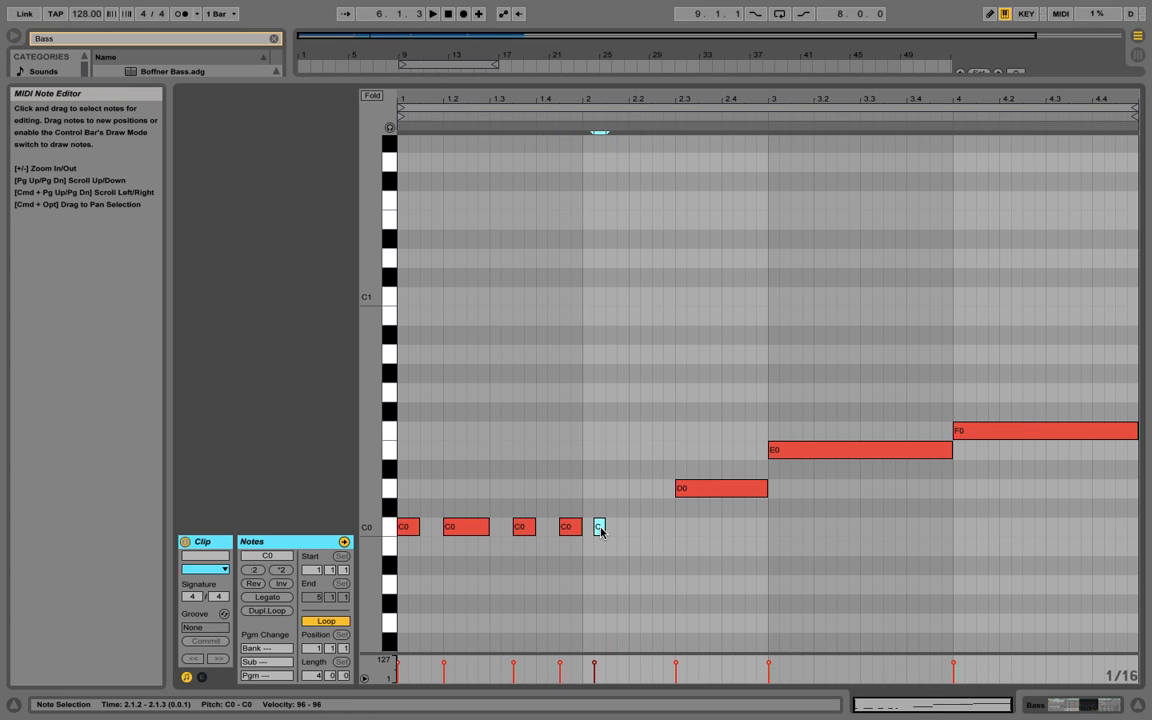
{"action": "left_click_drag", "start_coordinate": [601, 531], "coordinate": [674, 527]}
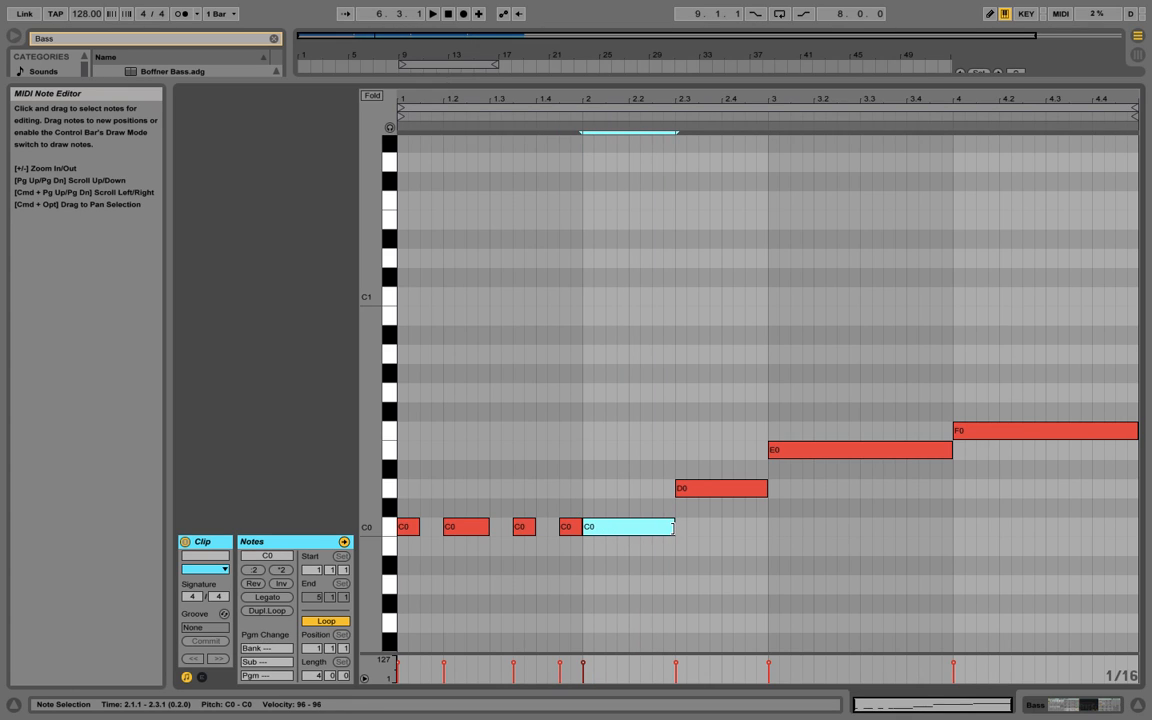
Break bar 3's E0 note into a note from 3 to 3.2 and short notes at 3.2.3, 3.3.3 and 3.4.3
{"action": "left_click_drag", "start_coordinate": [952, 450], "coordinate": [906, 451]}
{"action": "double_click", "coordinate": [838, 451]}
{"action": "double_click", "coordinate": [866, 451]}
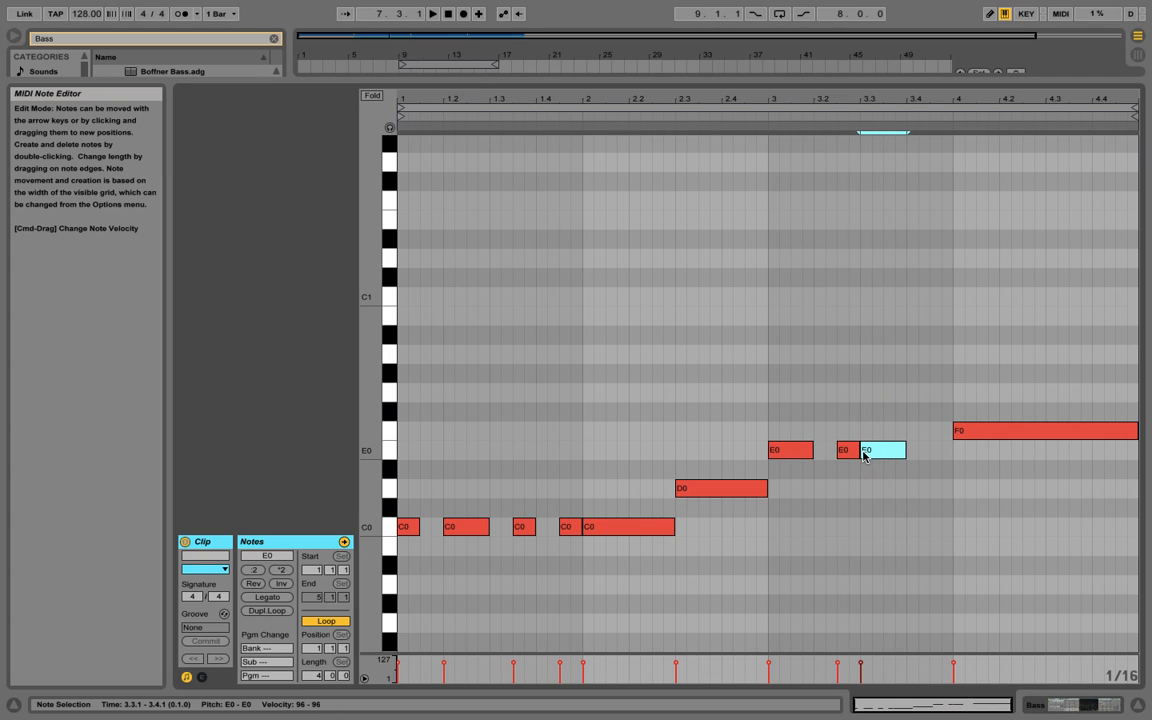
{"action": "left_click_drag", "start_coordinate": [863, 451], "coordinate": [968, 449]}
{"action": "double_click", "coordinate": [933, 452]}
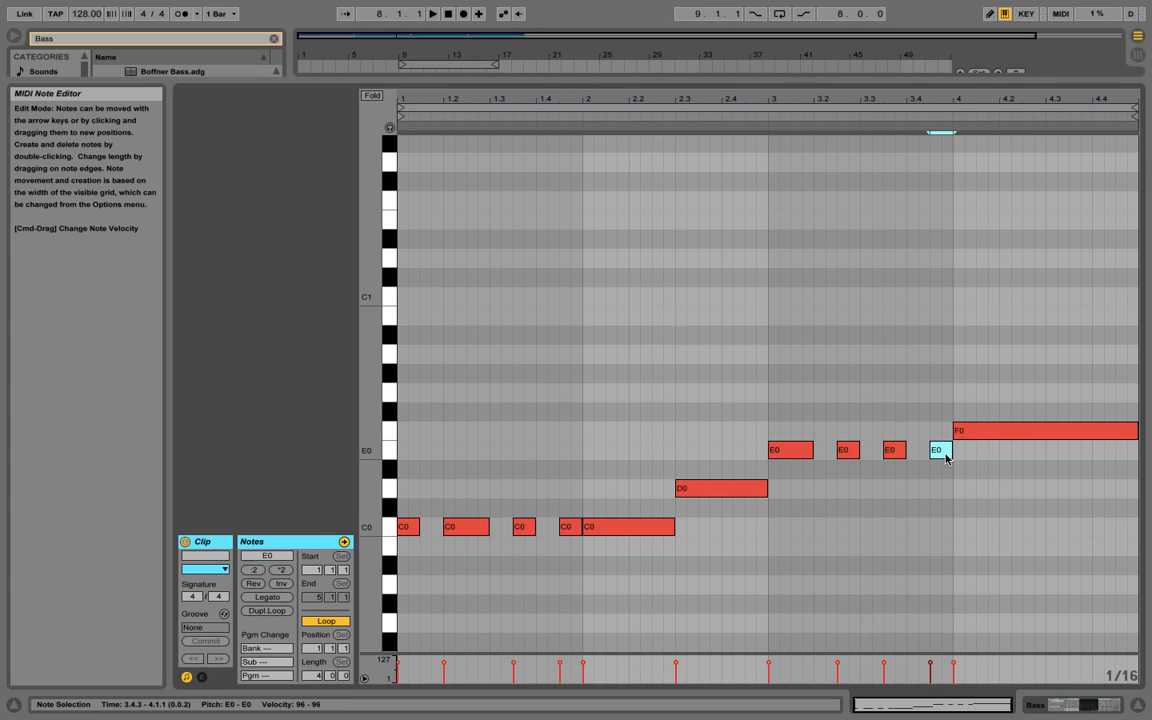
Preview the edited bass clip and duplicate it twice, replacing the older copies at bars 9 and 13
{"action": "key", "text": "space"}
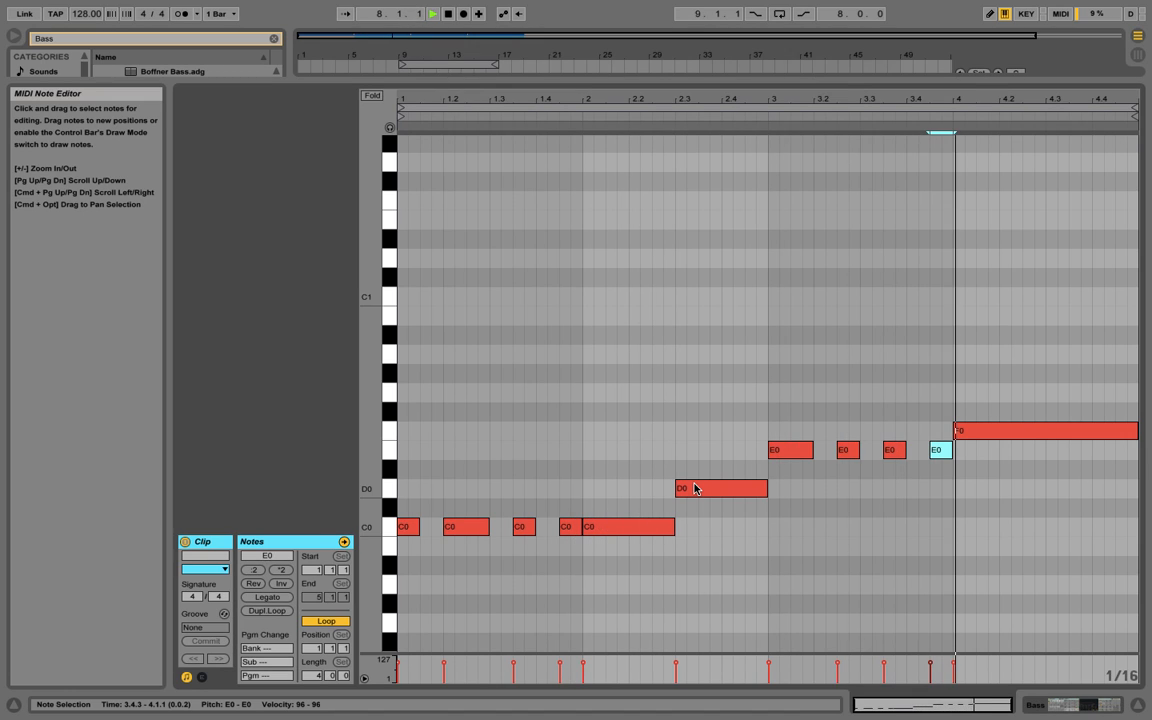
{"action": "left_click_drag", "start_coordinate": [640, 84], "coordinate": [640, 370]}
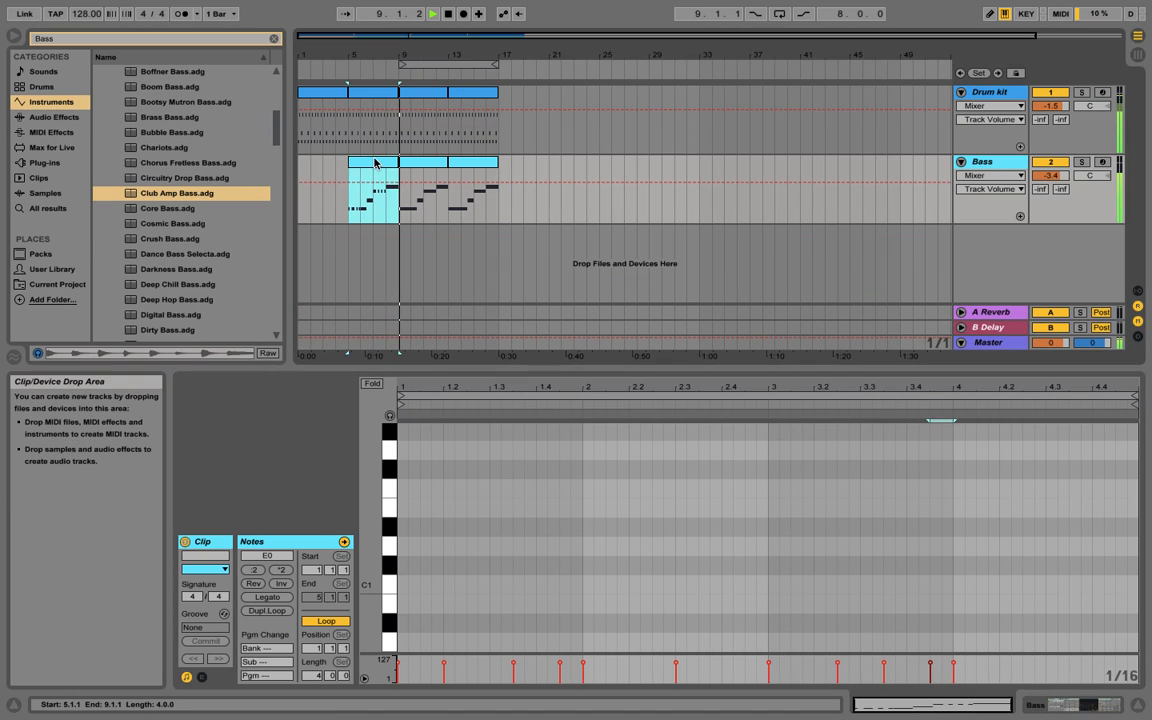
{"action": "key", "text": "space"}
{"action": "key", "text": "ctrl+d"}
{"action": "key", "text": "ctrl+d"}
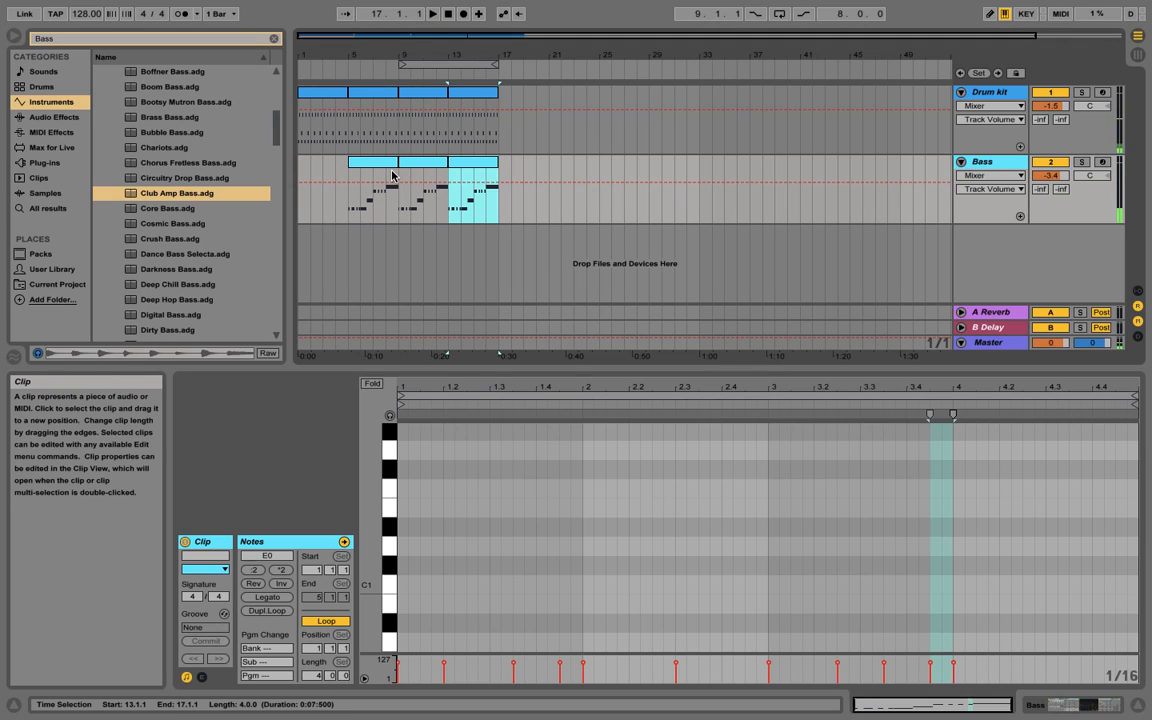
Play the arrangement from bar 5 to hear the new bass rhythm with the drums, and stop playback
{"action": "left_click", "coordinate": [390, 180]}
{"action": "key", "text": "space"}
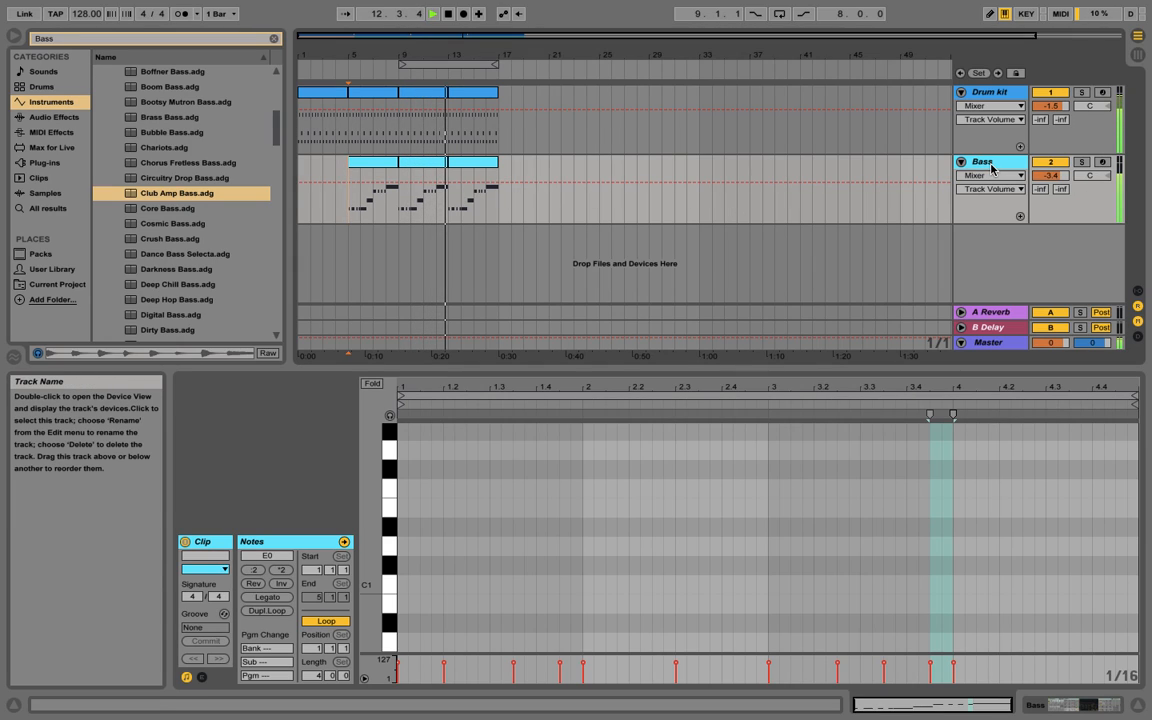
{"action": "key", "text": "space"}
{"action": "left_click", "coordinate": [372, 192]}
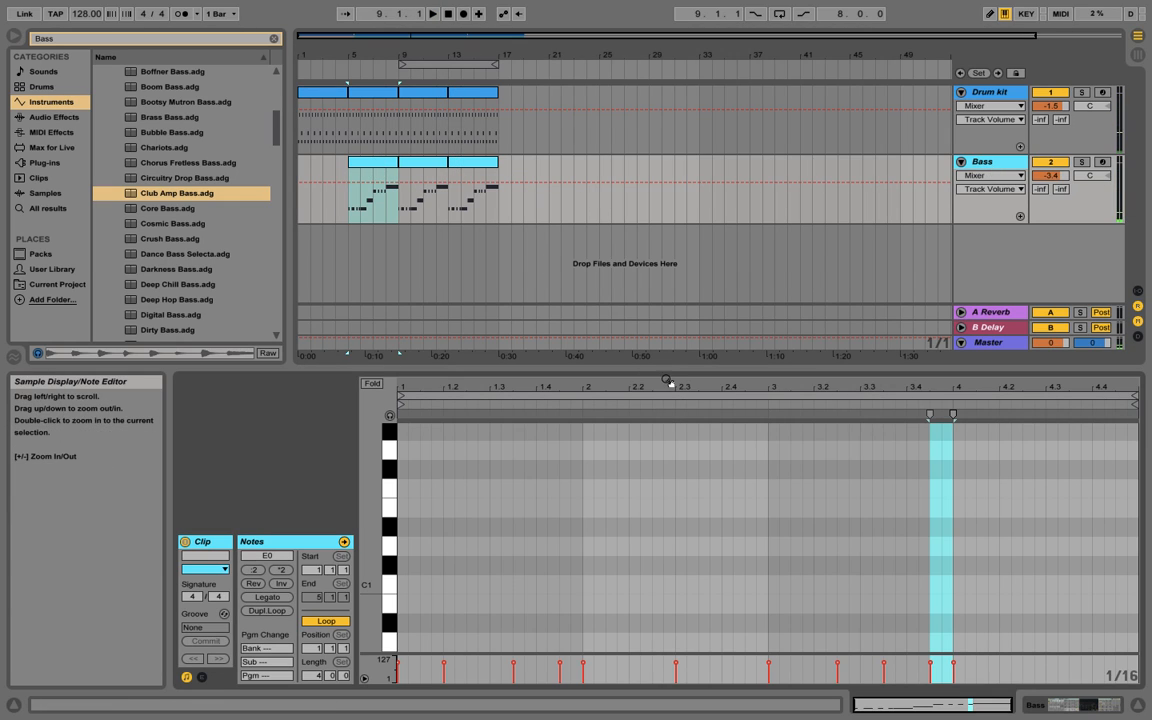
{"action": "left_click_drag", "start_coordinate": [671, 368], "coordinate": [702, 121]}
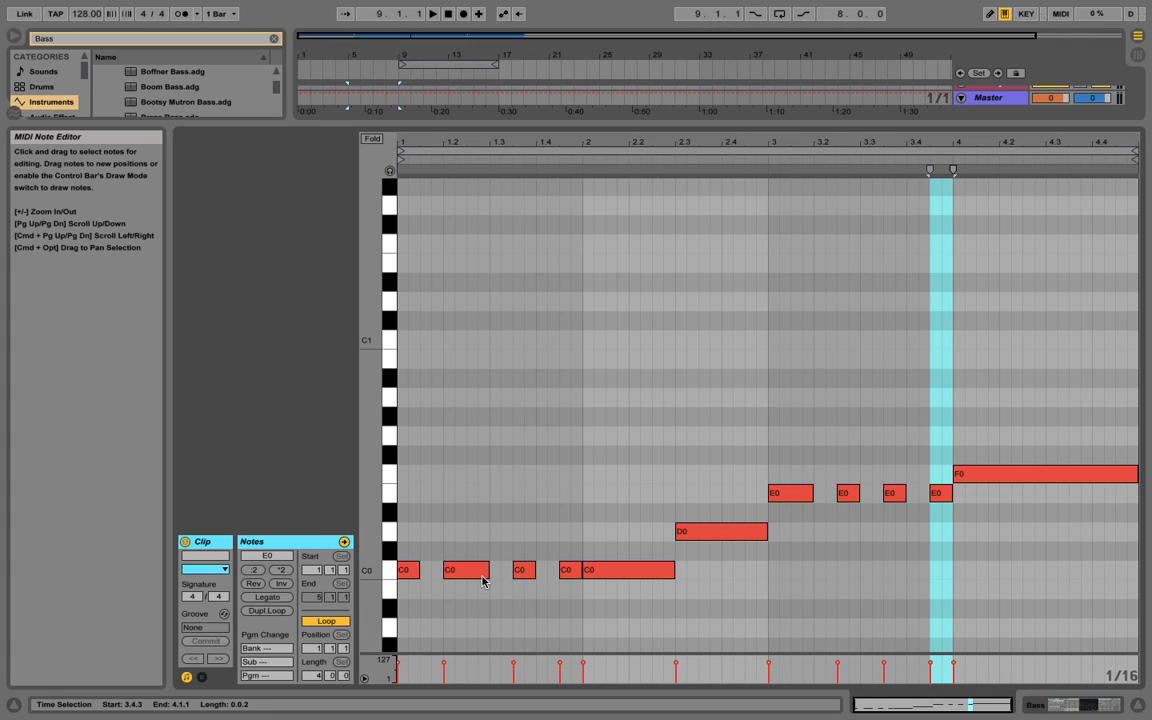
{"action": "left_click_drag", "start_coordinate": [615, 128], "coordinate": [569, 429]}
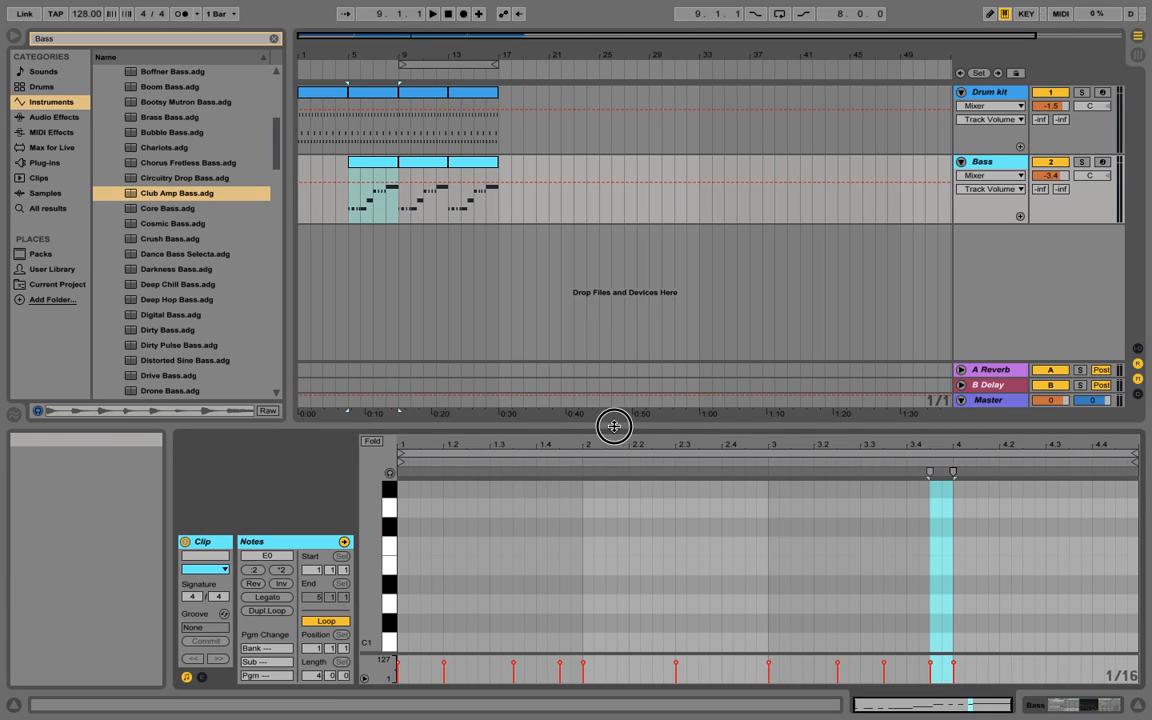
{"action": "left_click_drag", "start_coordinate": [614, 426], "coordinate": [614, 181]}
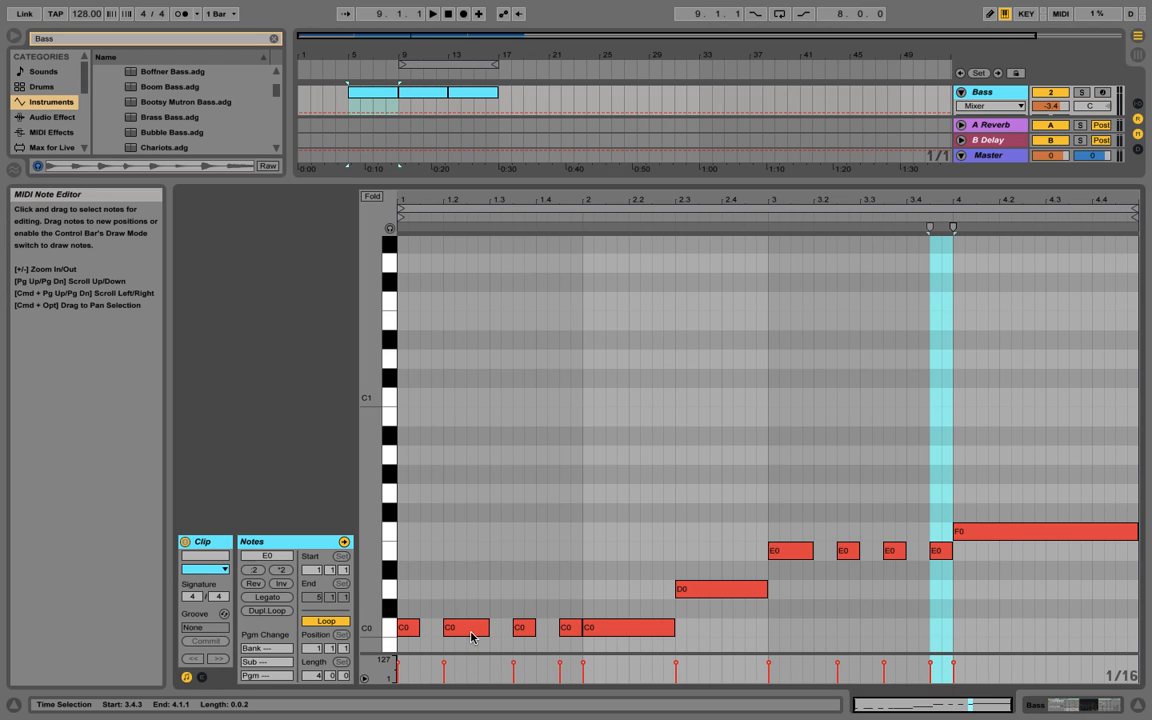
{"action": "left_click_drag", "start_coordinate": [764, 182], "coordinate": [812, 505]}
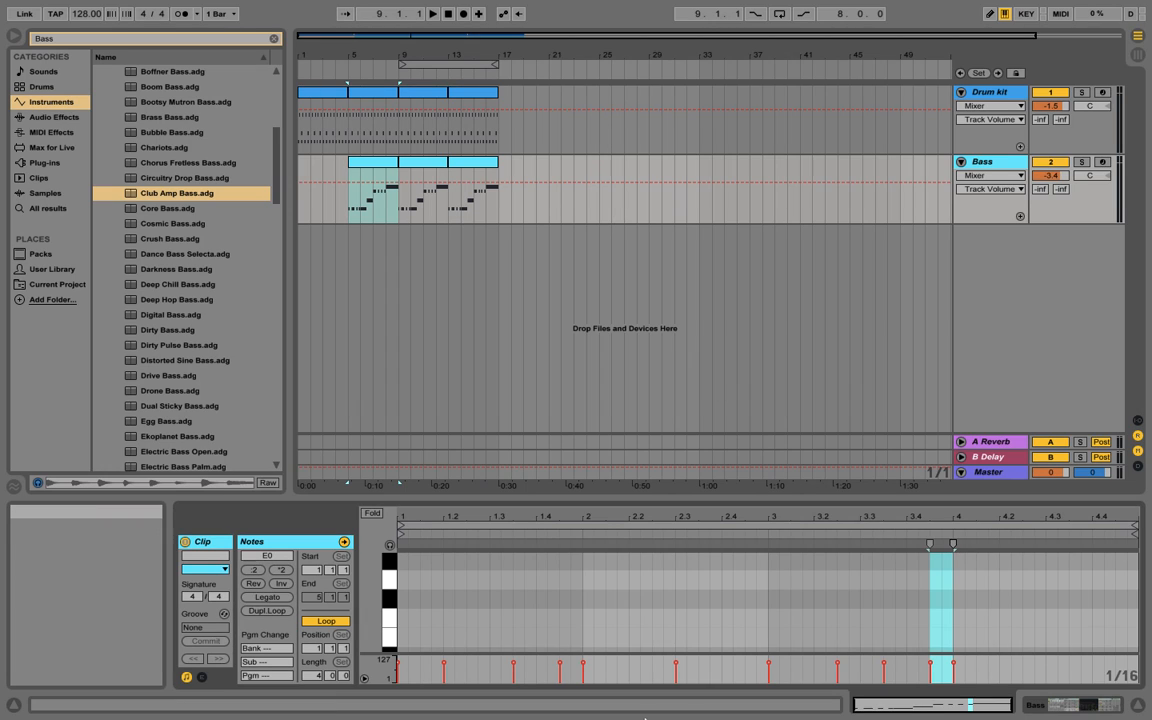
{"action": "mouse_move", "coordinate": [626, 712]}
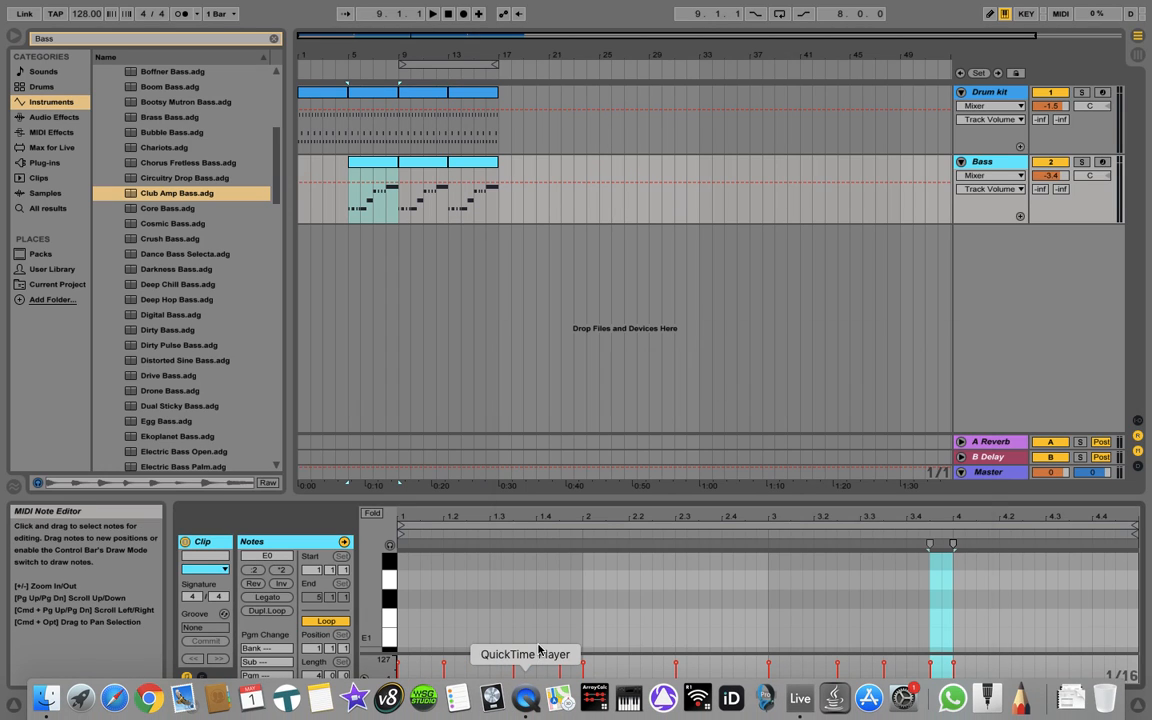